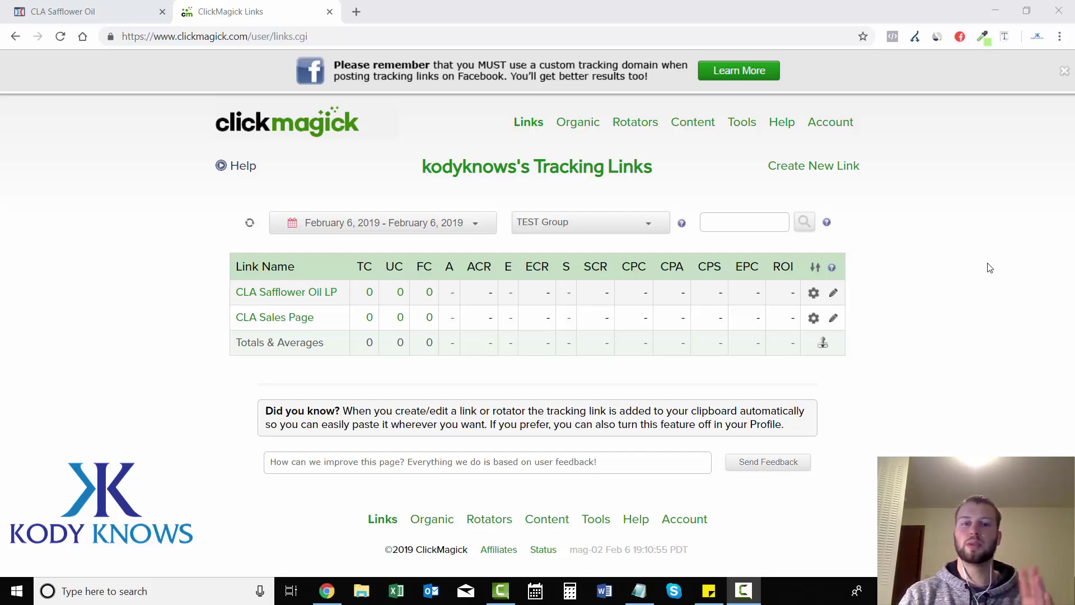
# Point out the A (actions) column, then expand and collapse the CLA Safflower Oil LP link's settings
pyautogui.doubleClick(449, 267)
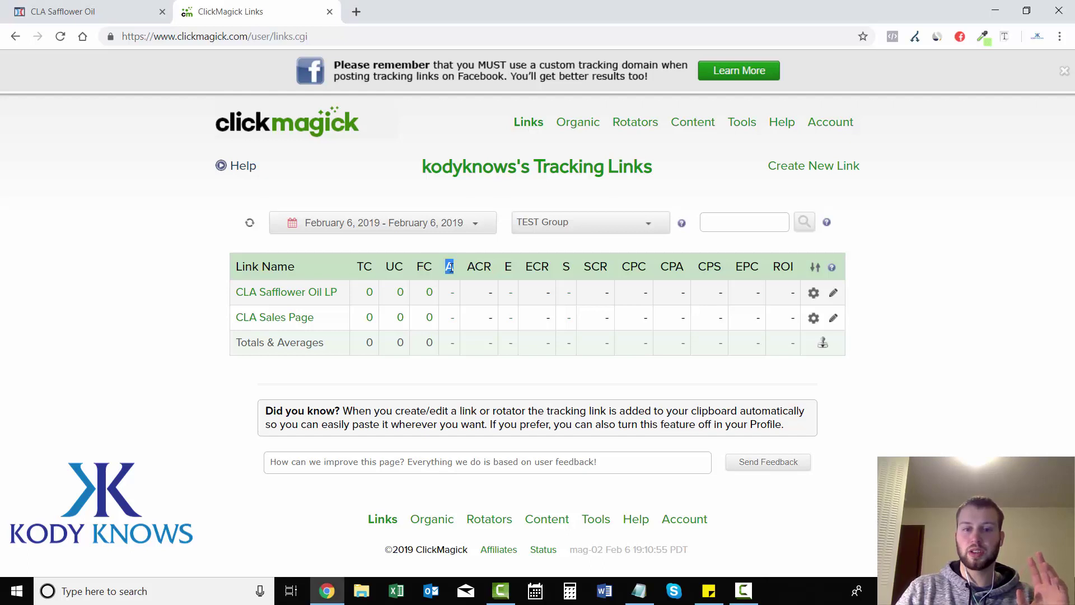
pyautogui.click(904, 288)
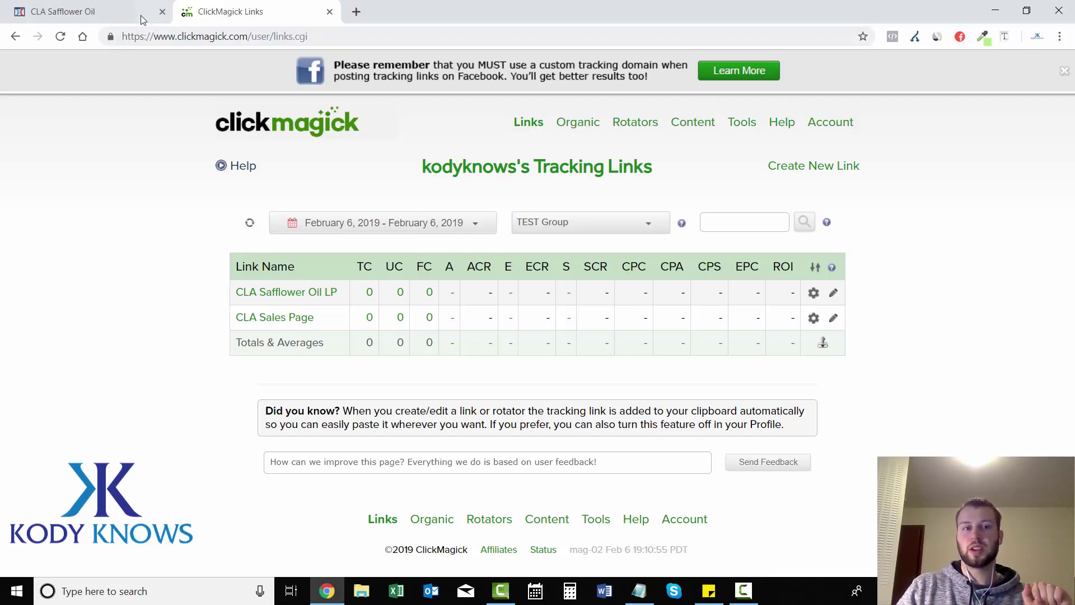
pyautogui.click(292, 297)
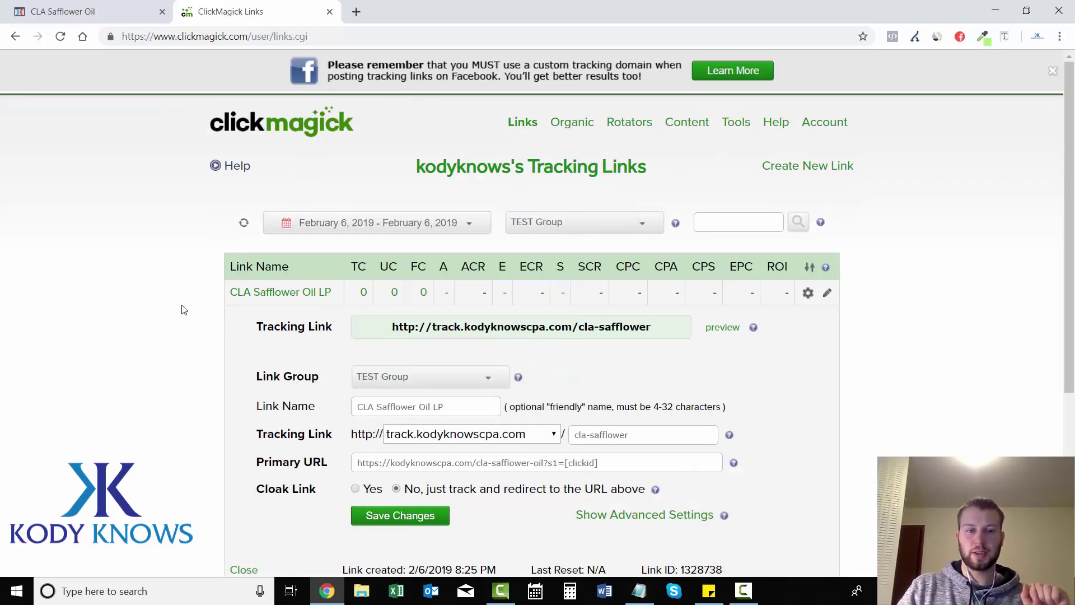
pyautogui.click(284, 296)
# Compare the CLA Safflower Oil order button's tracking URL against the ClickMagick links table
pyautogui.click(84, 12)
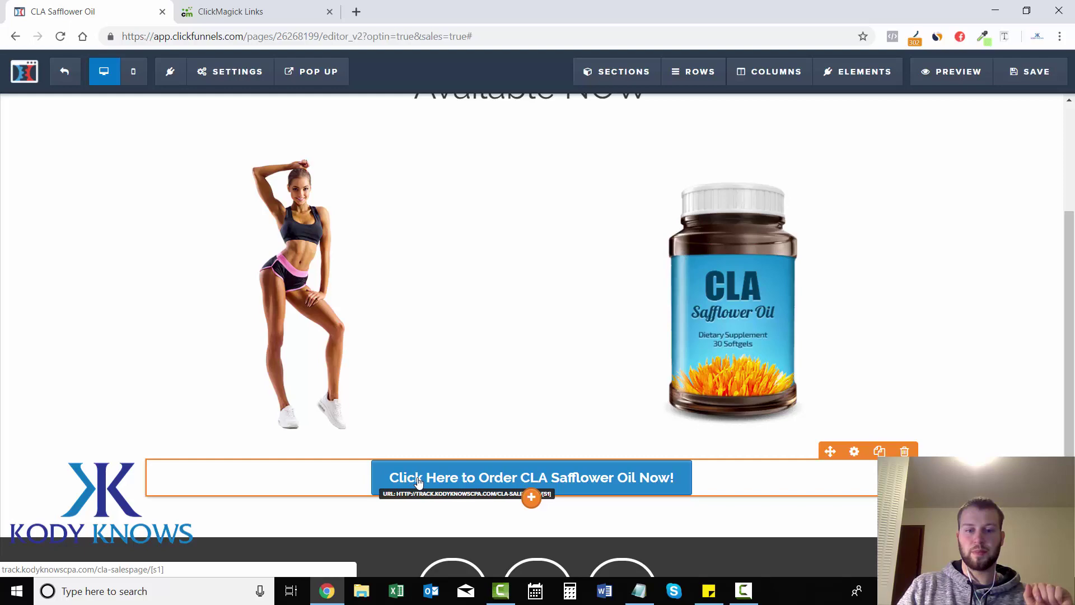
pyautogui.click(288, 17)
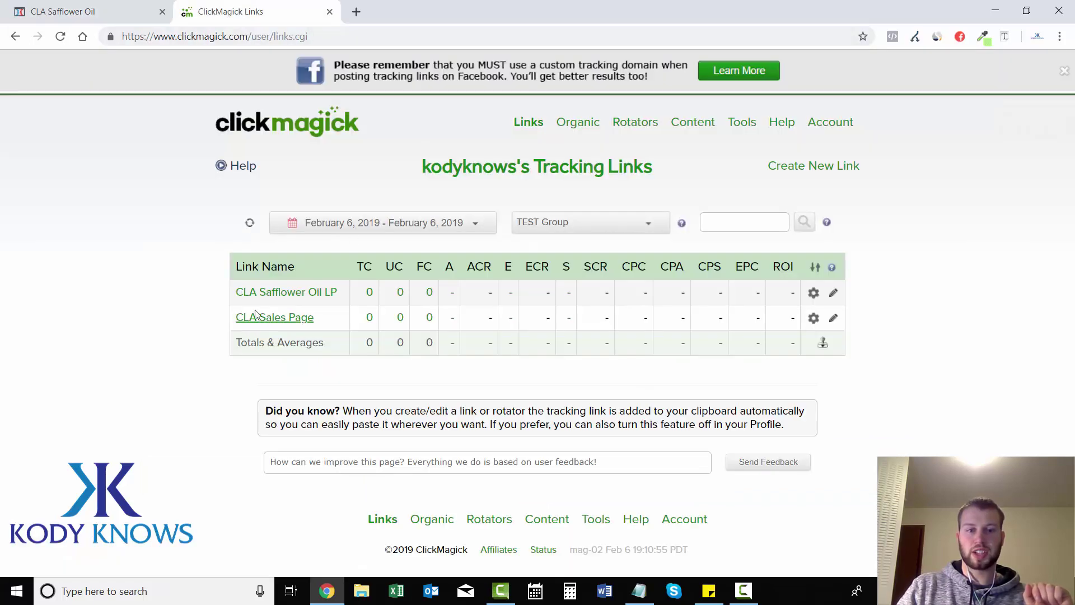
pyautogui.click(112, 13)
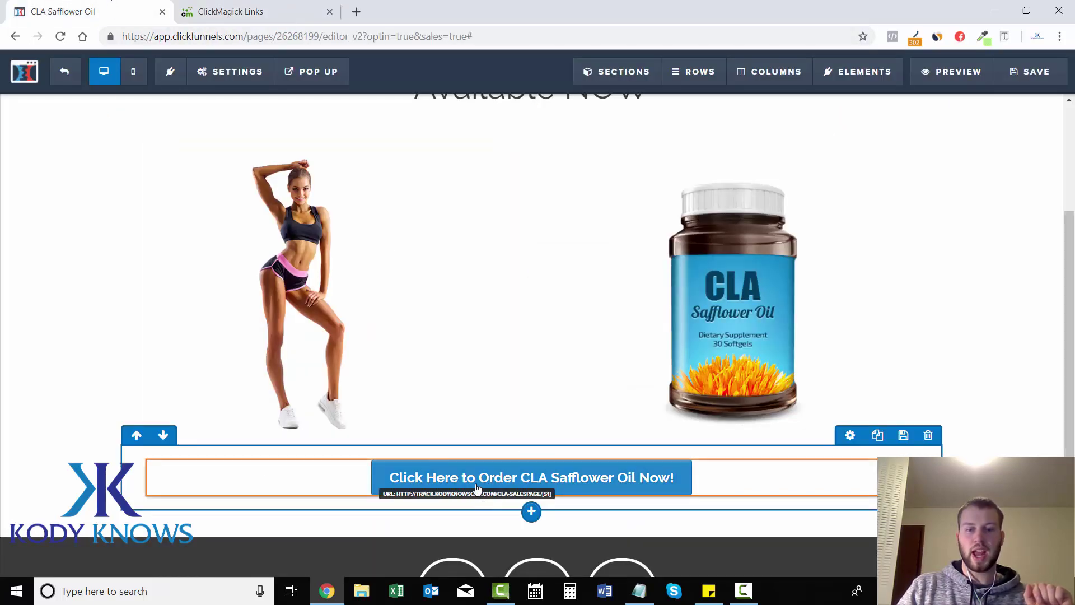
pyautogui.click(269, 10)
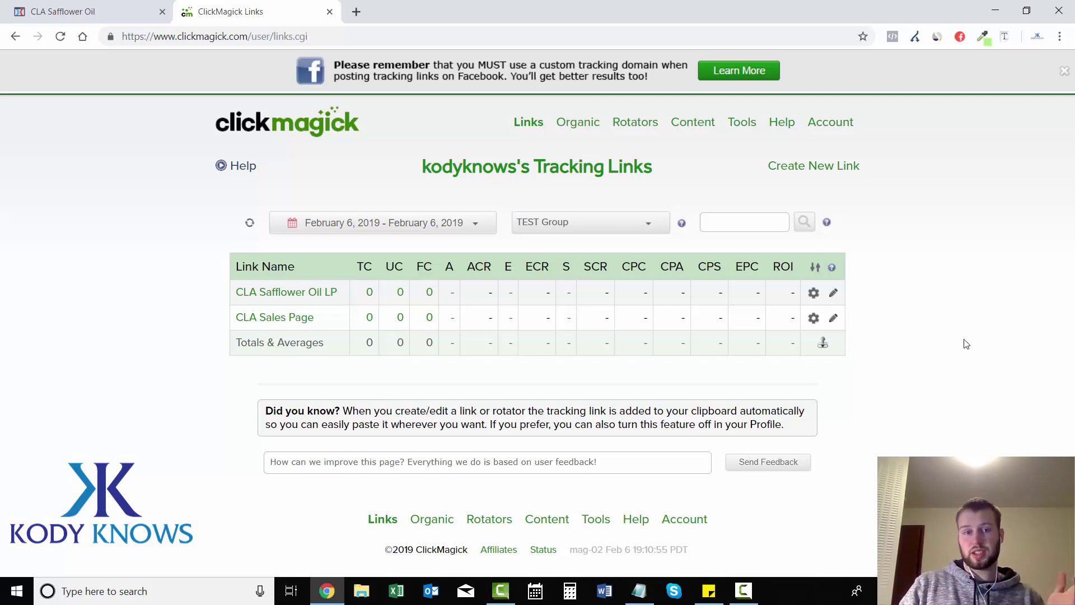
# Expand the CLA Safflower Oil LP link's settings and scroll to its advanced Pixel/Code field
pyautogui.click(314, 293)
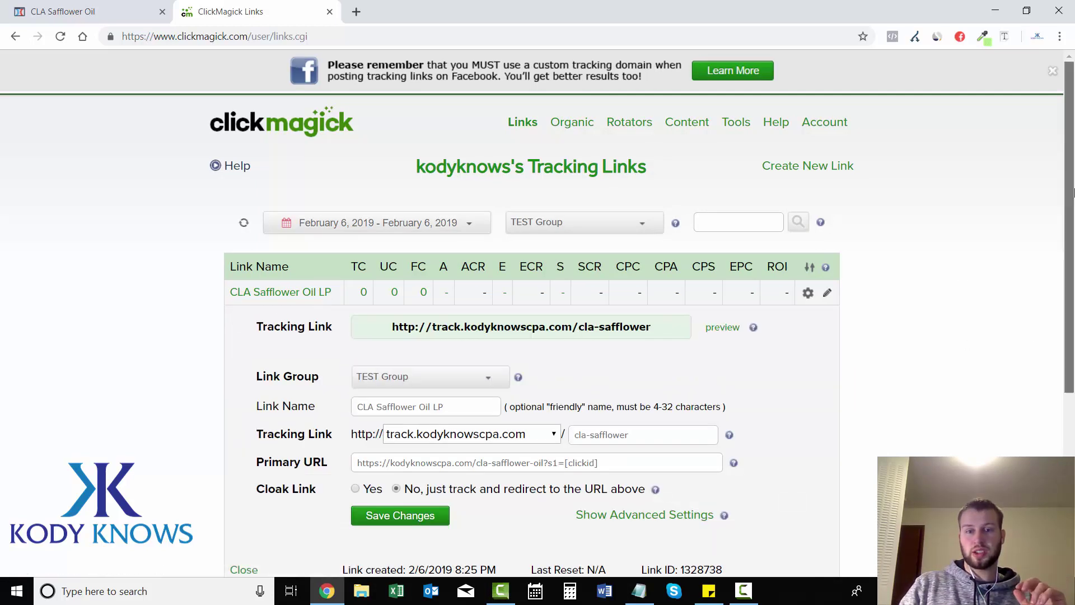
pyautogui.scroll(-2, 686, 389)
pyautogui.scroll(-3, 660, 403)
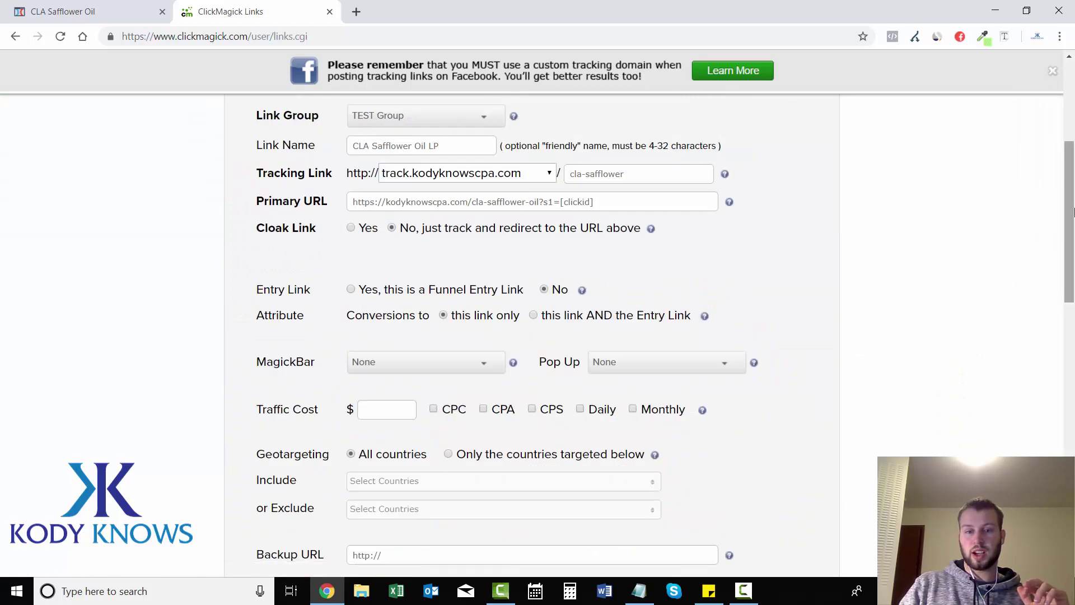
pyautogui.moveTo(1070, 203); pyautogui.dragTo(1025, 332)
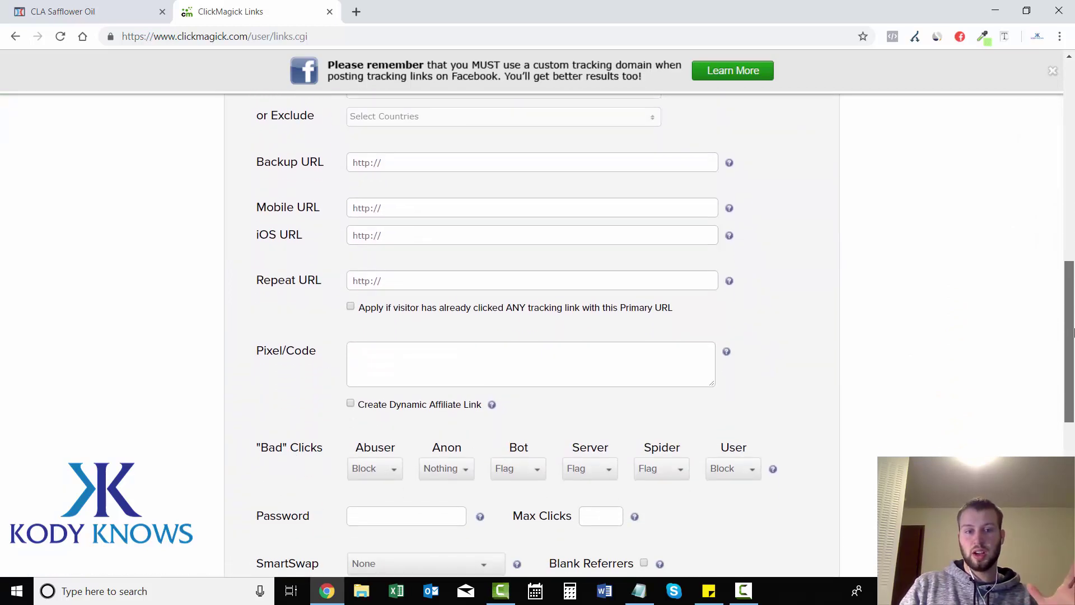
pyautogui.click(412, 350)
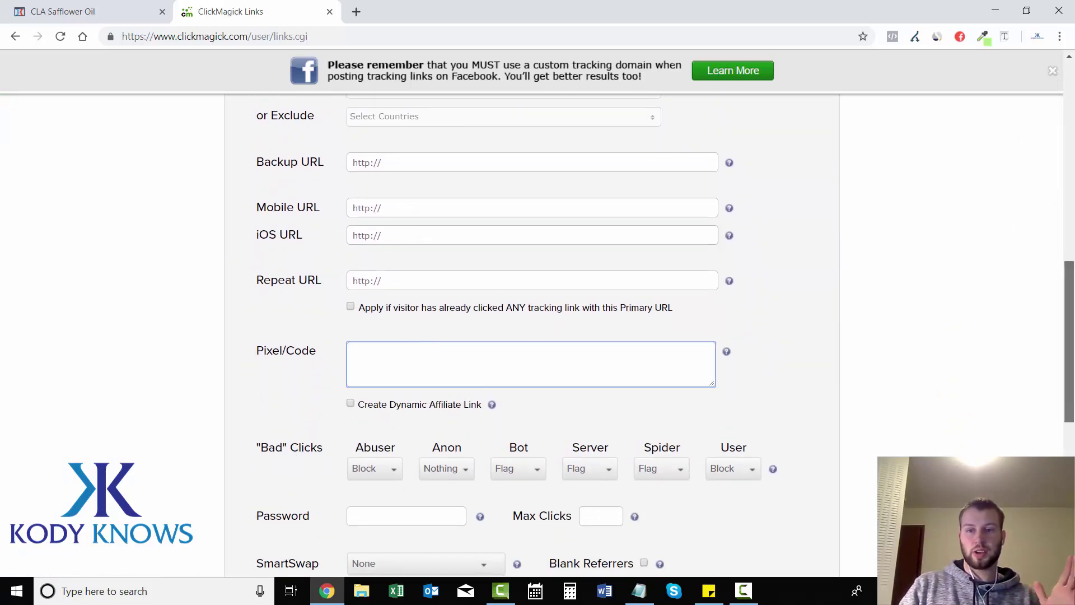
pyautogui.moveTo(1070, 417); pyautogui.dragTo(1069, 308)
pyautogui.scroll(3, 789, 100)
pyautogui.scroll(-9, 790, 99)
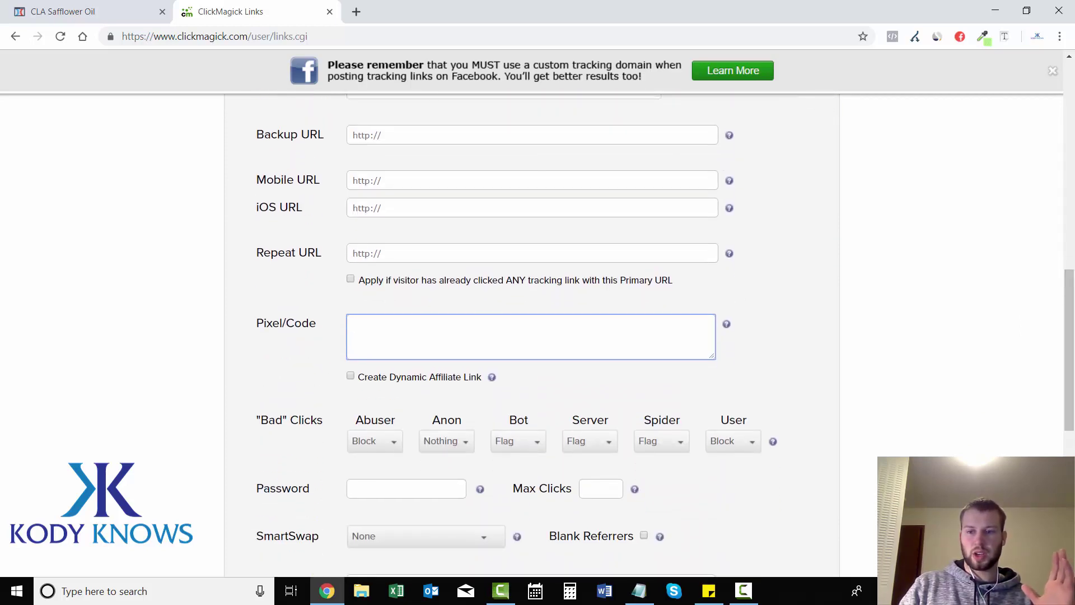
pyautogui.scroll(-1, 532, 336)
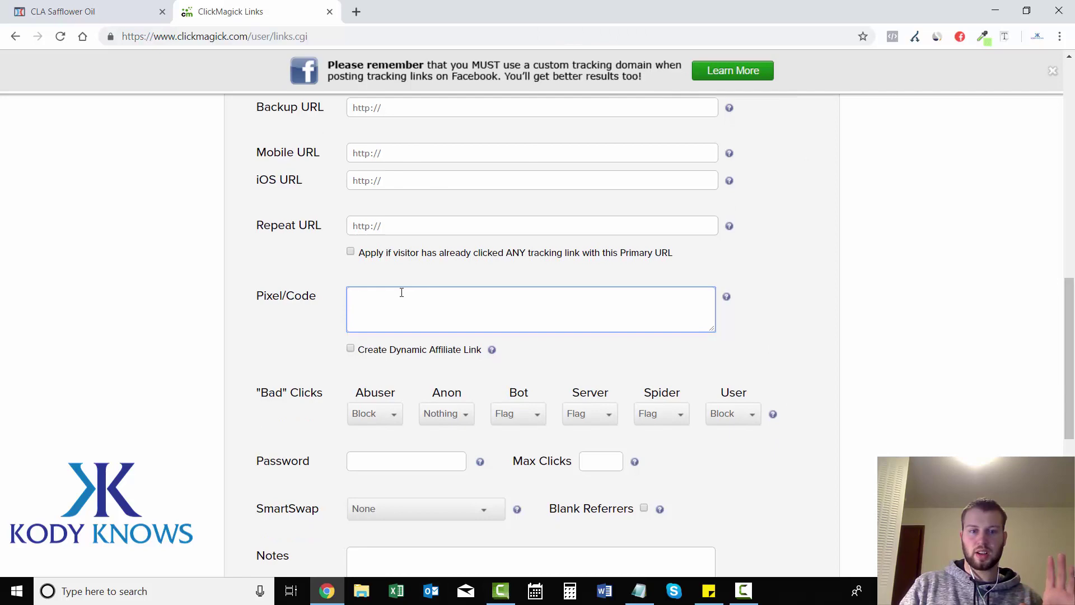
# Leave the Pixel/Code field empty and collapse the advanced settings
pyautogui.moveTo(254, 301); pyautogui.dragTo(303, 297)
pyautogui.click(311, 290)
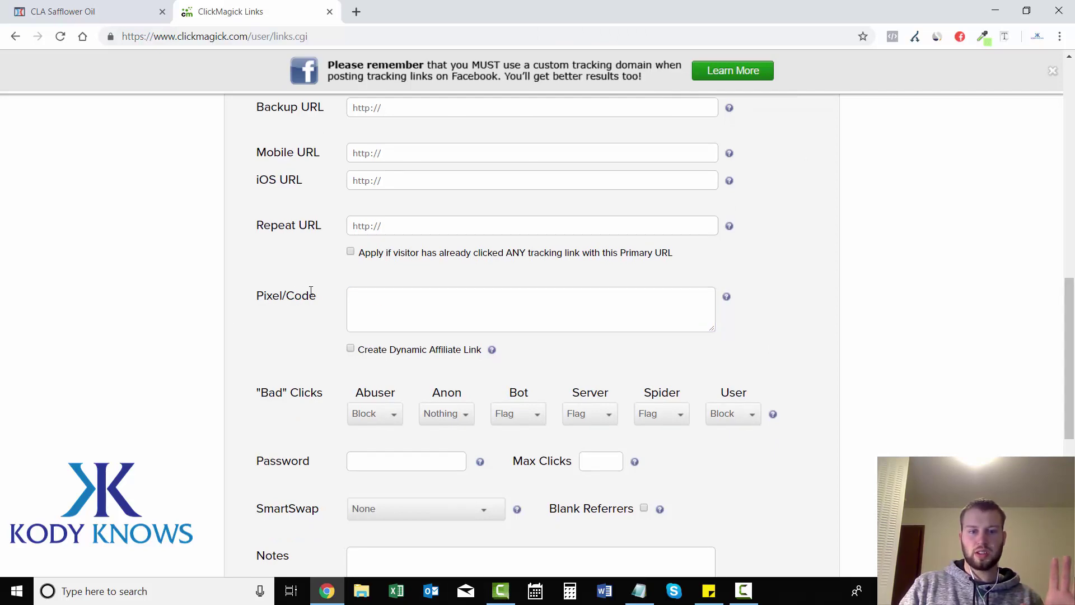
pyautogui.click(327, 300)
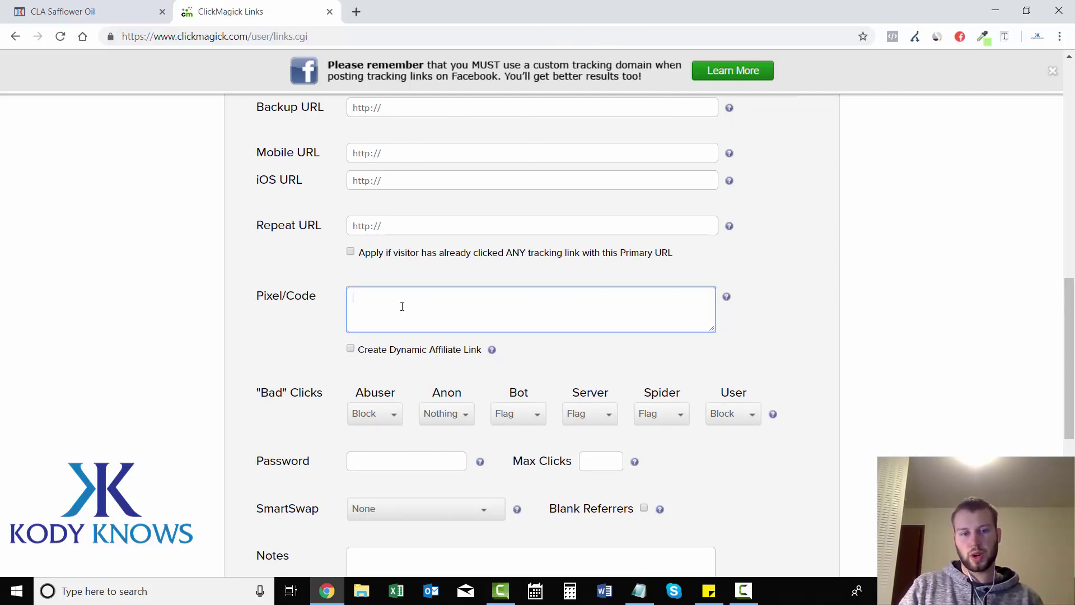
pyautogui.click(955, 355)
pyautogui.scroll(2, 955, 355)
pyautogui.scroll(-5, 532, 336)
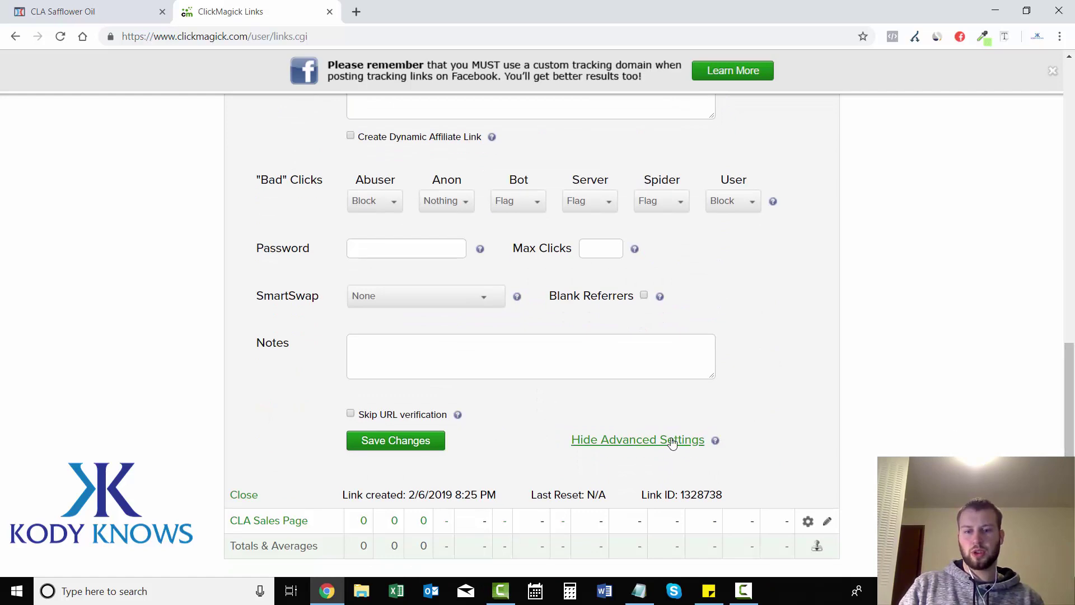
pyautogui.click(691, 439)
pyautogui.scroll(5, 1040, 135)
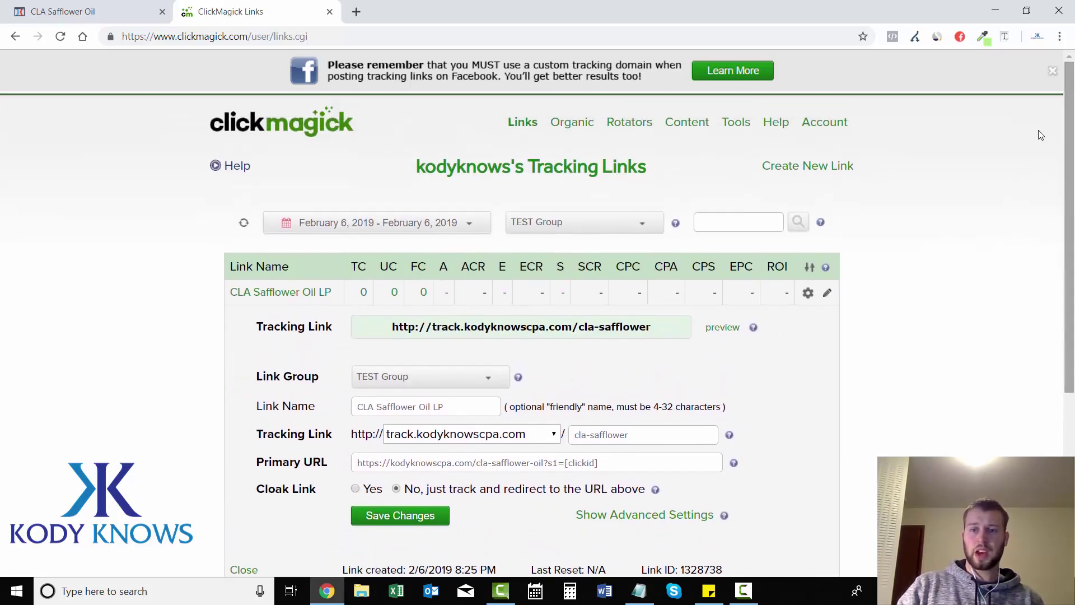
# Open the Tracking Pixel Builder from Tools and review its Actions and Last Click attribution options
pyautogui.click(738, 122)
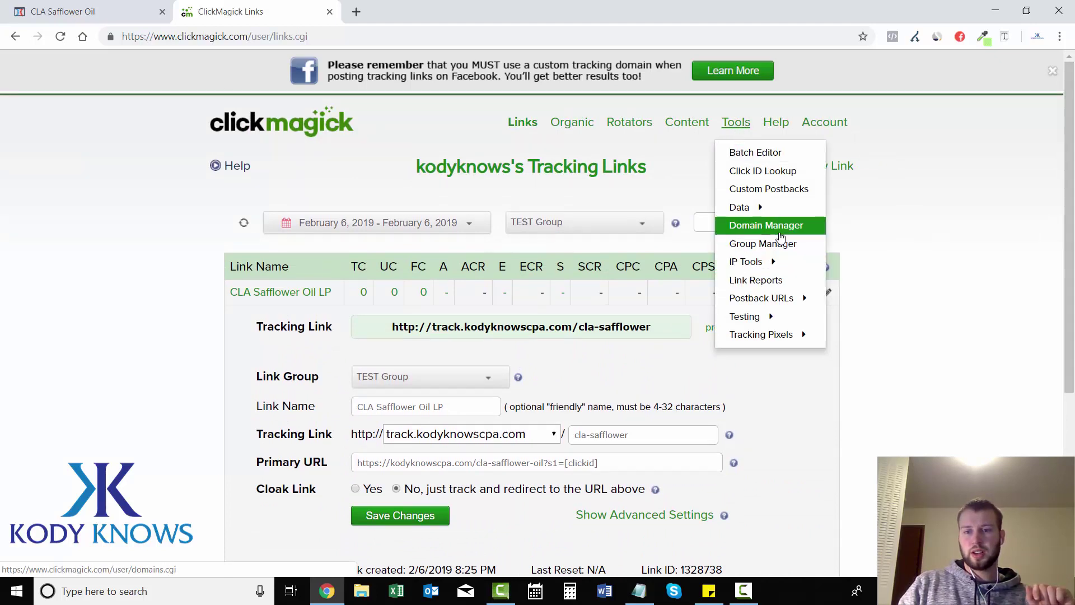
pyautogui.moveTo(777, 325)
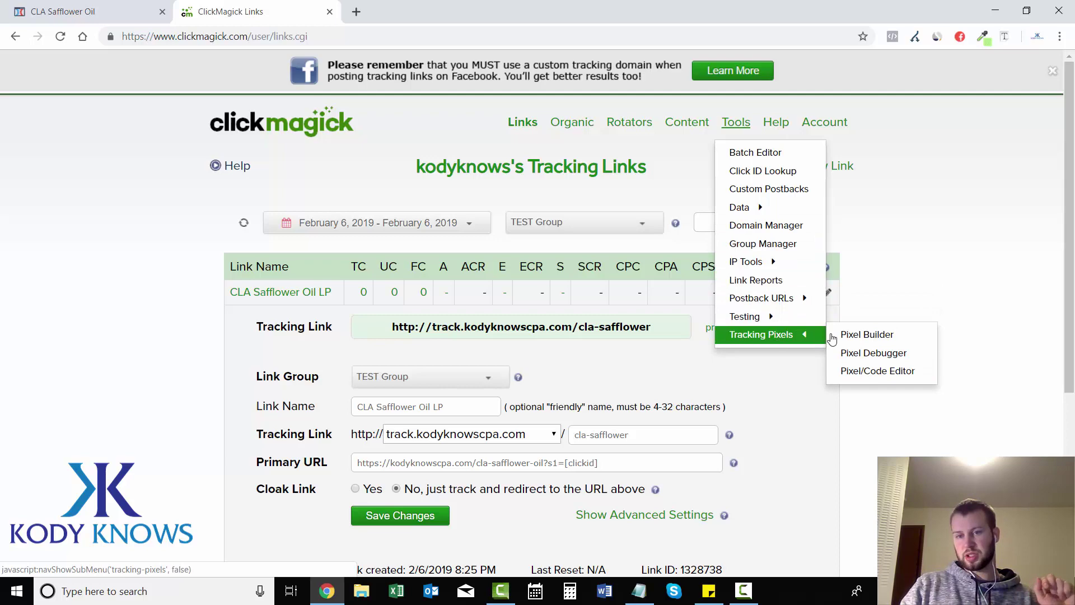
pyautogui.click(844, 338)
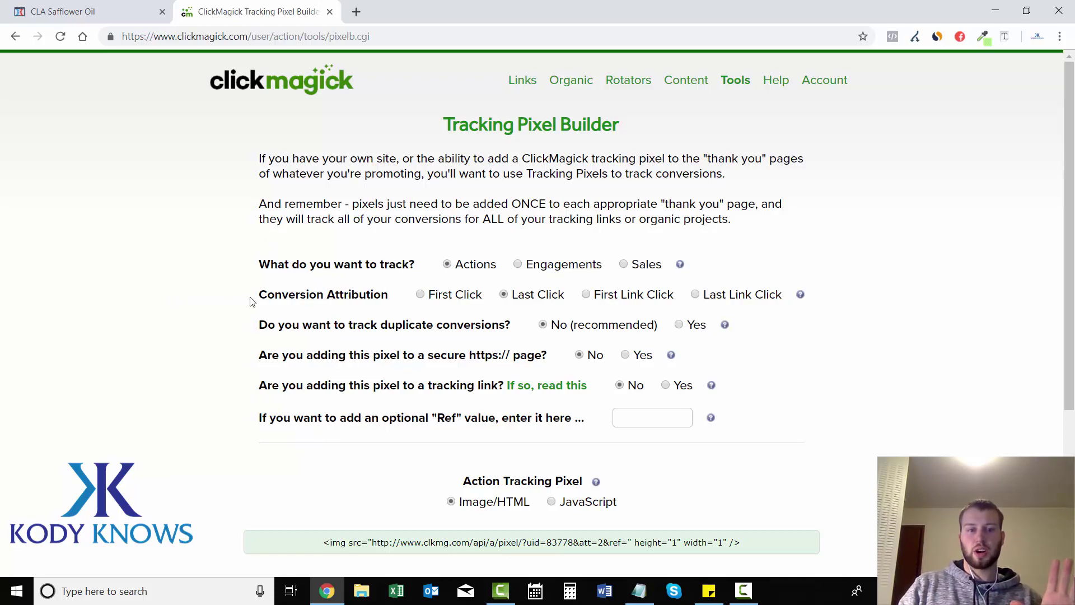
pyautogui.moveTo(252, 300); pyautogui.dragTo(379, 293)
pyautogui.click(370, 300)
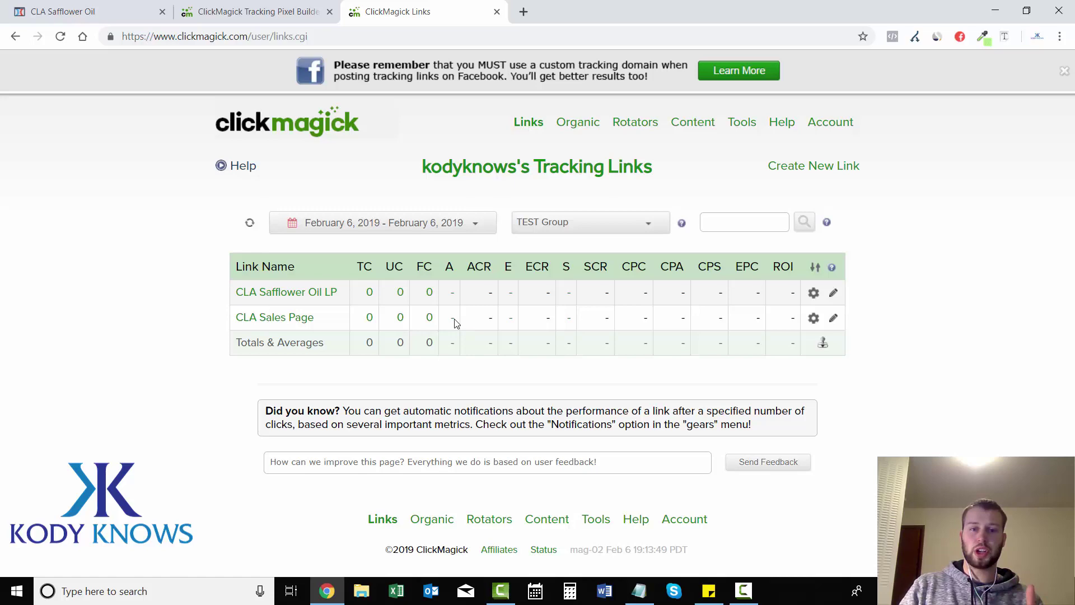
# Try Last Click and Last Link Click attribution, settling on First Click
pyautogui.click(245, 11)
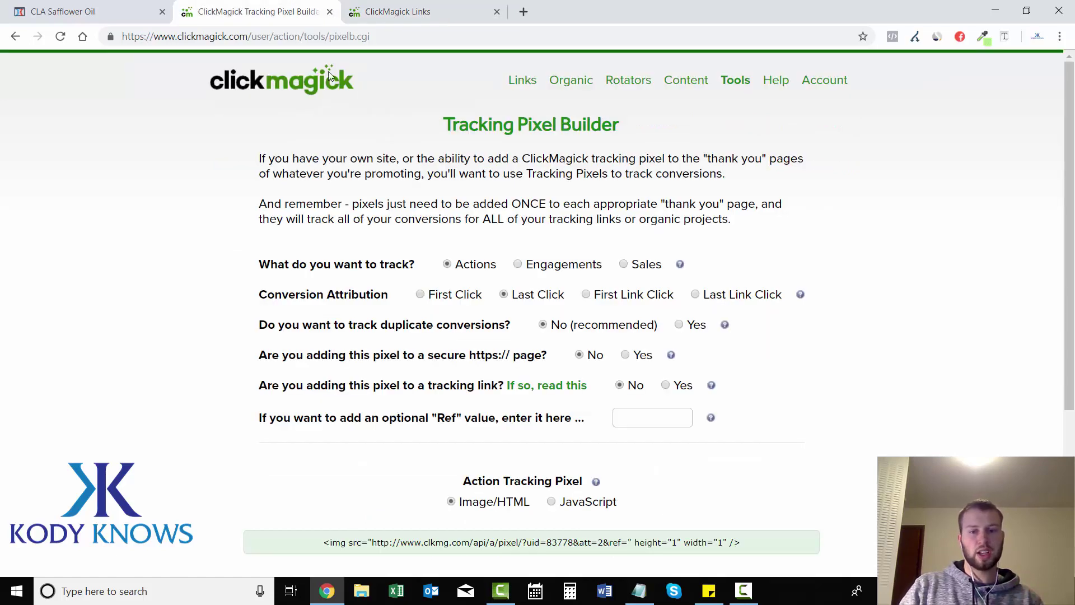
pyautogui.click(420, 295)
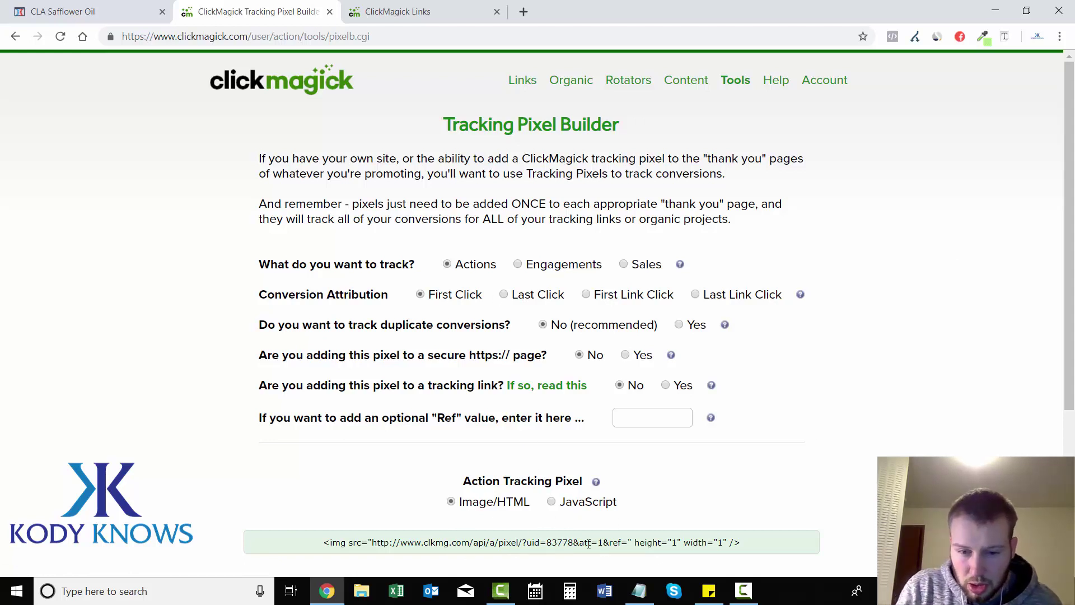
pyautogui.click(504, 294)
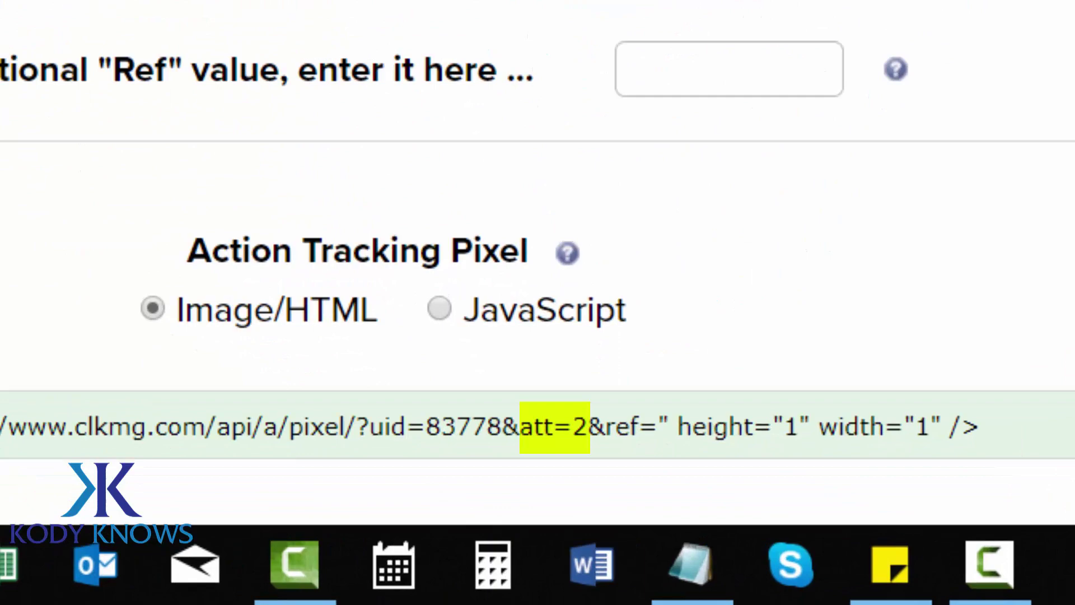
pyautogui.click(712, 3)
pyautogui.click(695, 294)
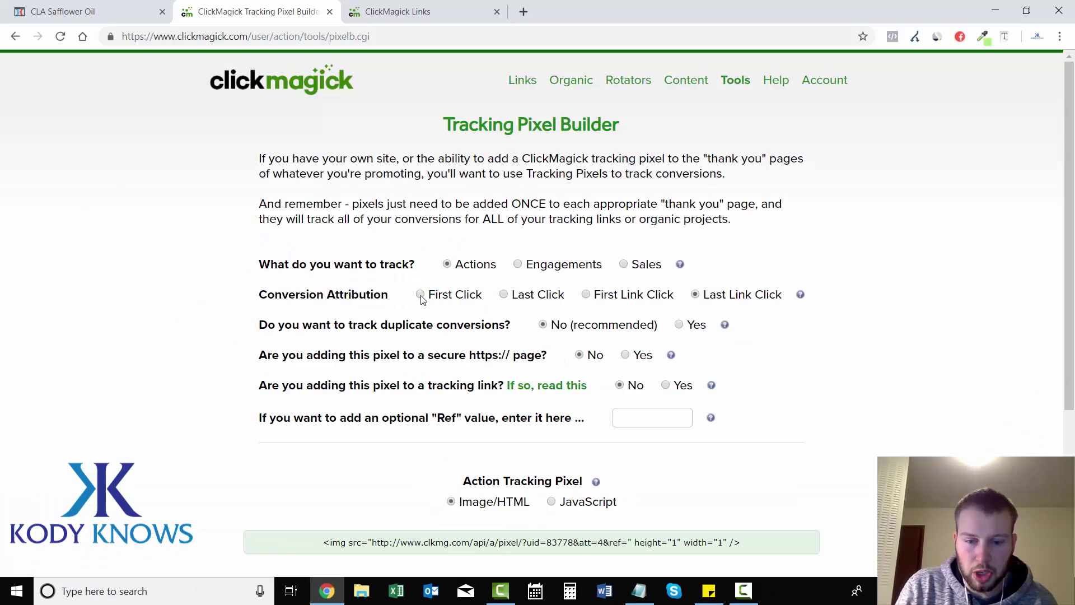
pyautogui.click(421, 294)
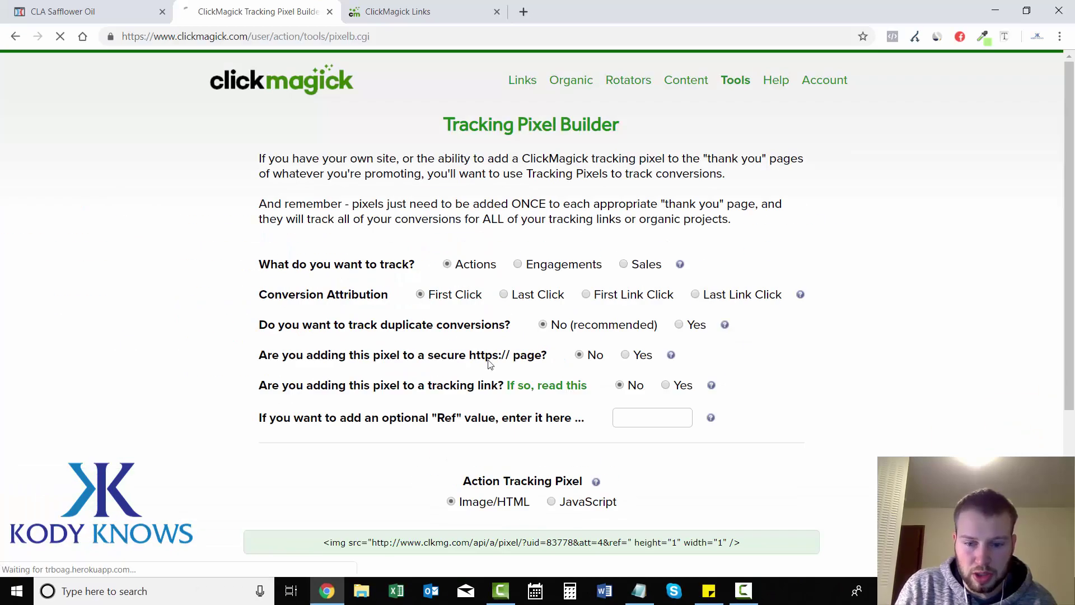
# Review the generated pixel code containing att=1 and the pixel's first options
pyautogui.moveTo(580, 543); pyautogui.dragTo(595, 545)
pyautogui.tripleClick(595, 545)
pyautogui.click(918, 453)
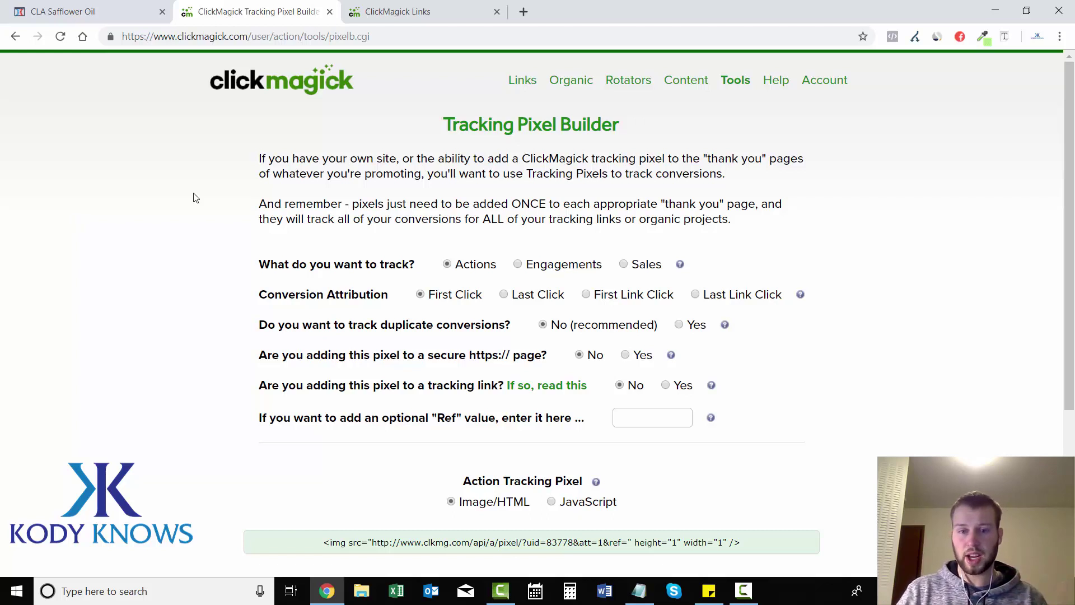
pyautogui.moveTo(263, 335); pyautogui.dragTo(440, 330)
pyautogui.click(262, 339)
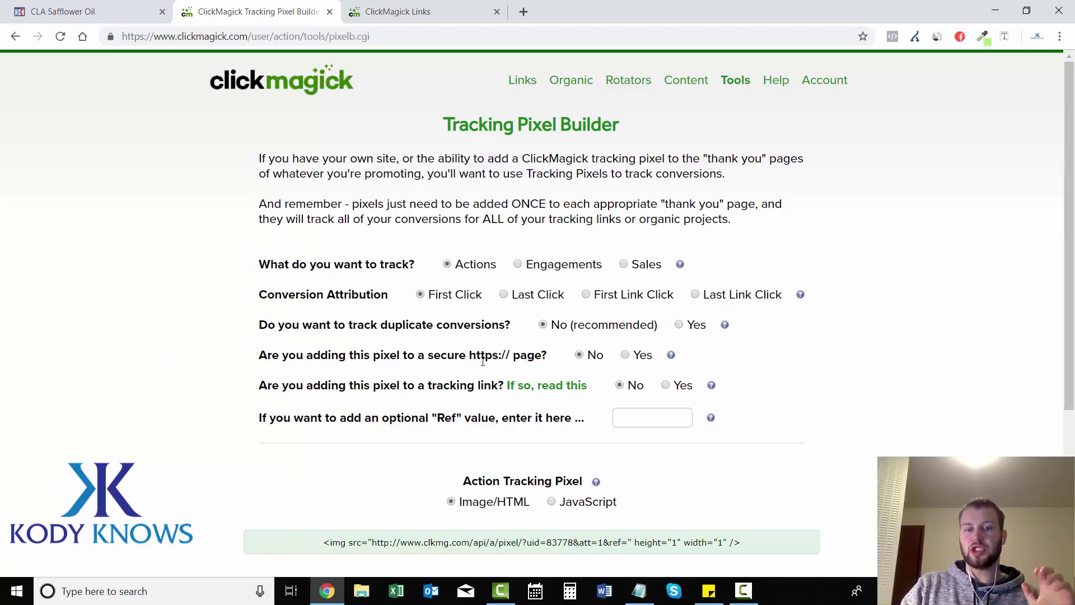
pyautogui.moveTo(500, 357); pyautogui.dragTo(493, 356)
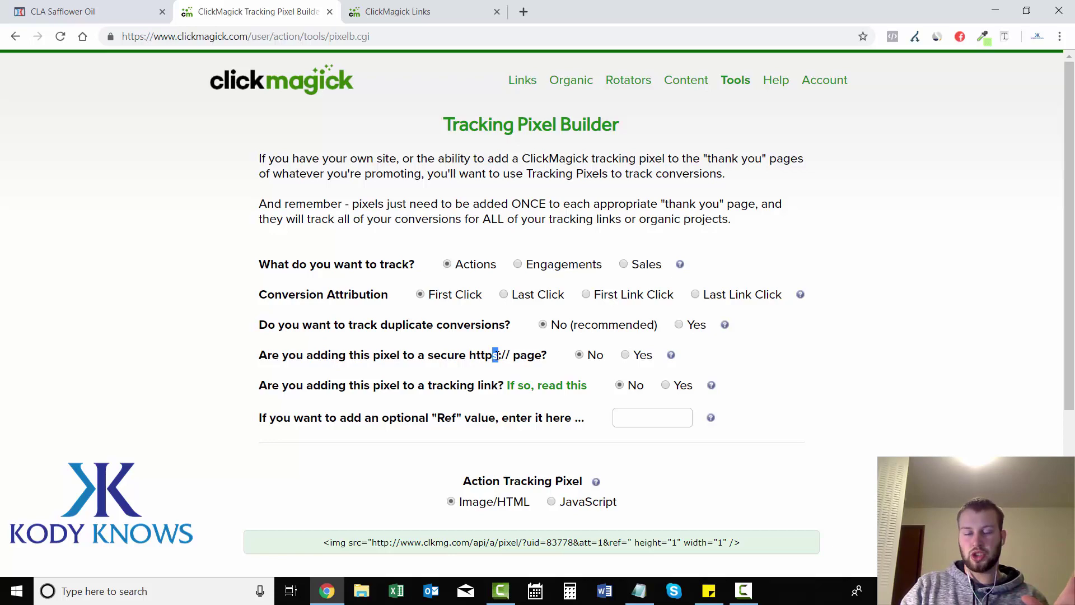
pyautogui.click(495, 355)
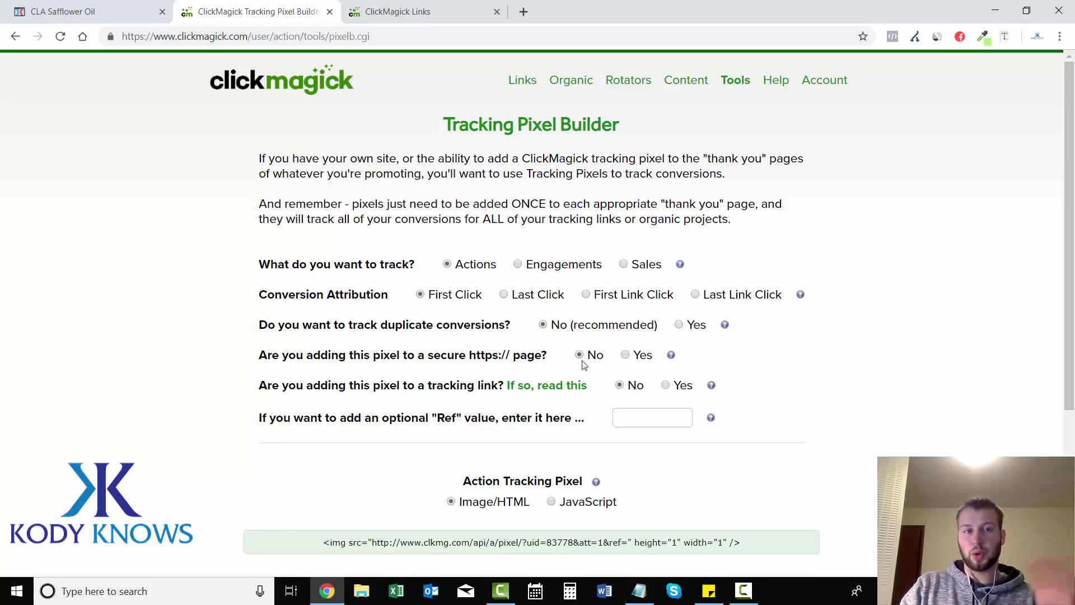
# Expand the CLA Sales Page link's settings, then go back to the Tracking Pixel Builder
pyautogui.click(403, 20)
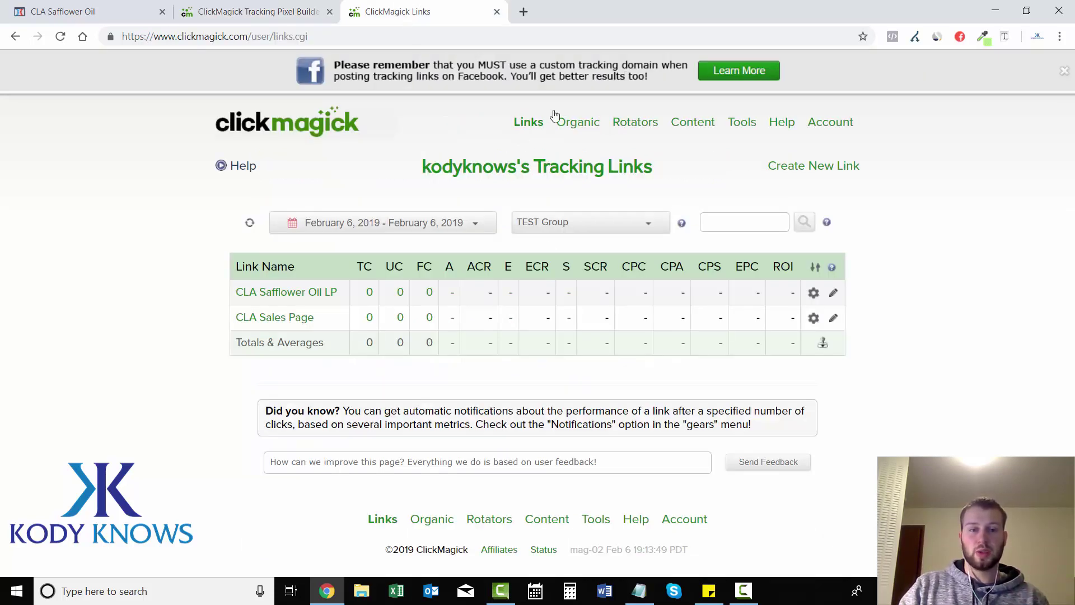
pyautogui.click(299, 319)
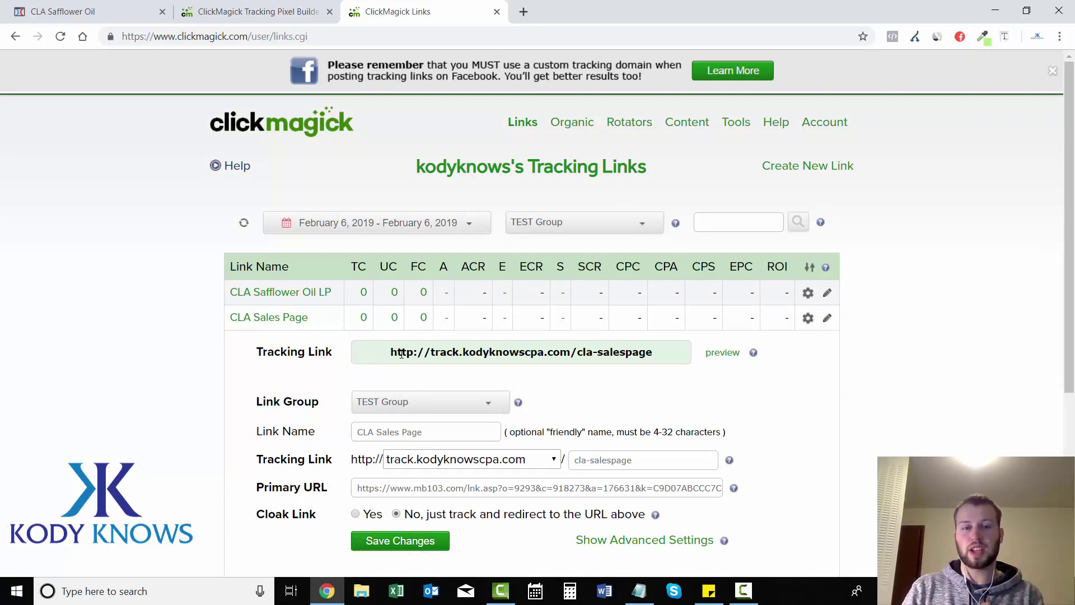
pyautogui.scroll(-2, 728, 375)
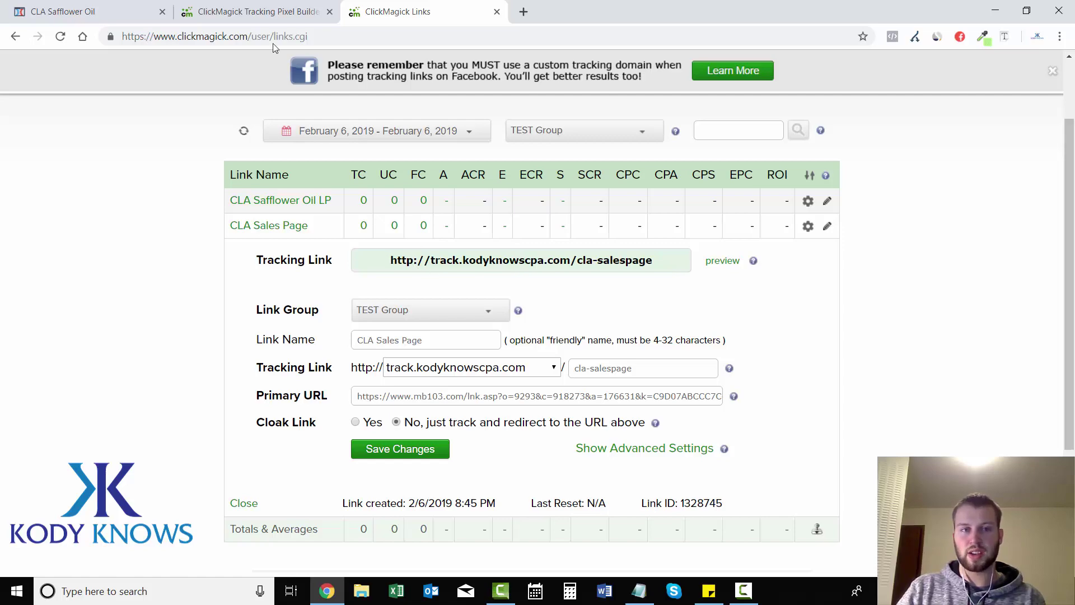
pyautogui.click(260, 12)
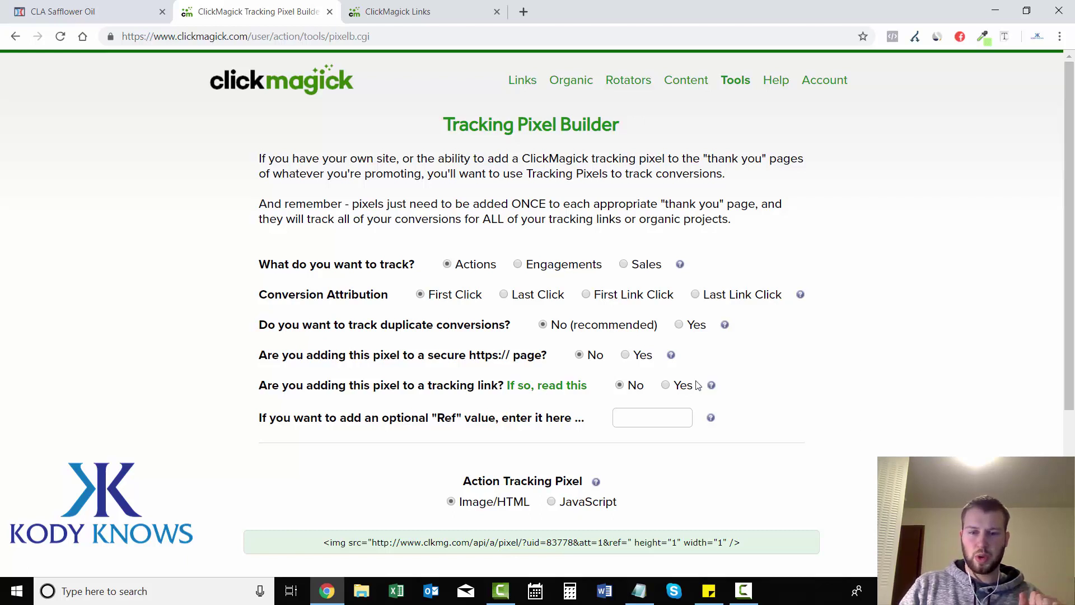
# Mark the pixel as going on a tracking link and give it Ref value cla_spview
pyautogui.click(667, 386)
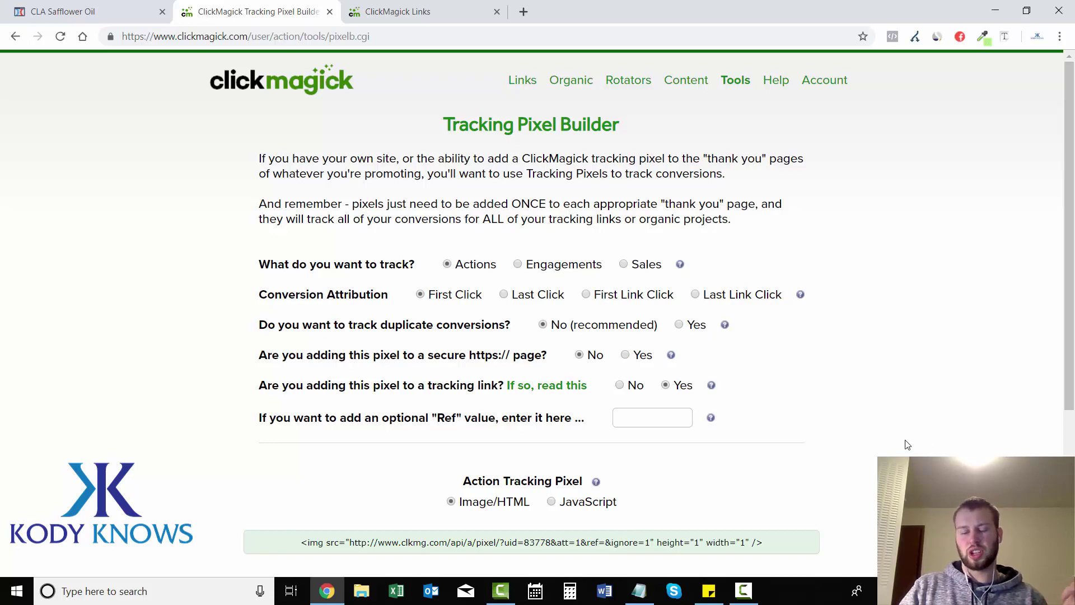
pyautogui.click(653, 418)
pyautogui.write('cla_spview')
pyautogui.scroll(-4, 653, 417)
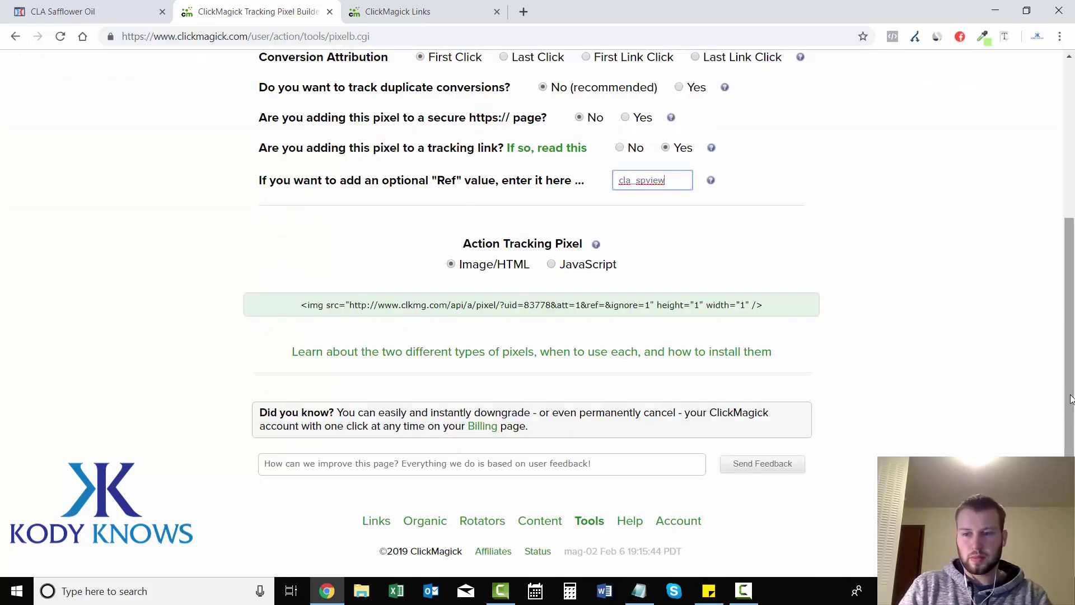
pyautogui.moveTo(1071, 399); pyautogui.dragTo(1068, 254)
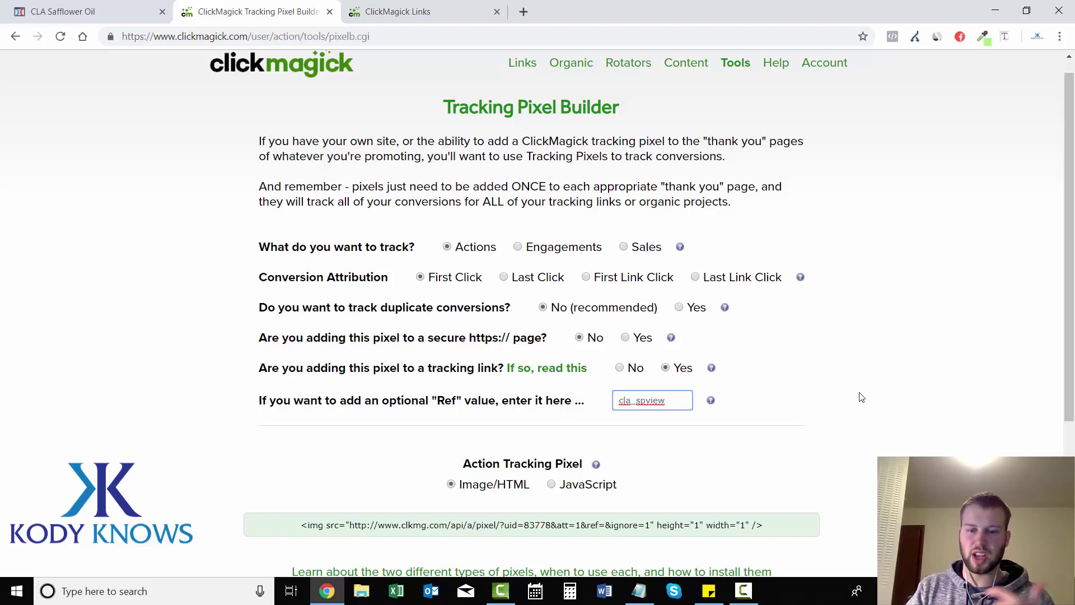
pyautogui.click(812, 394)
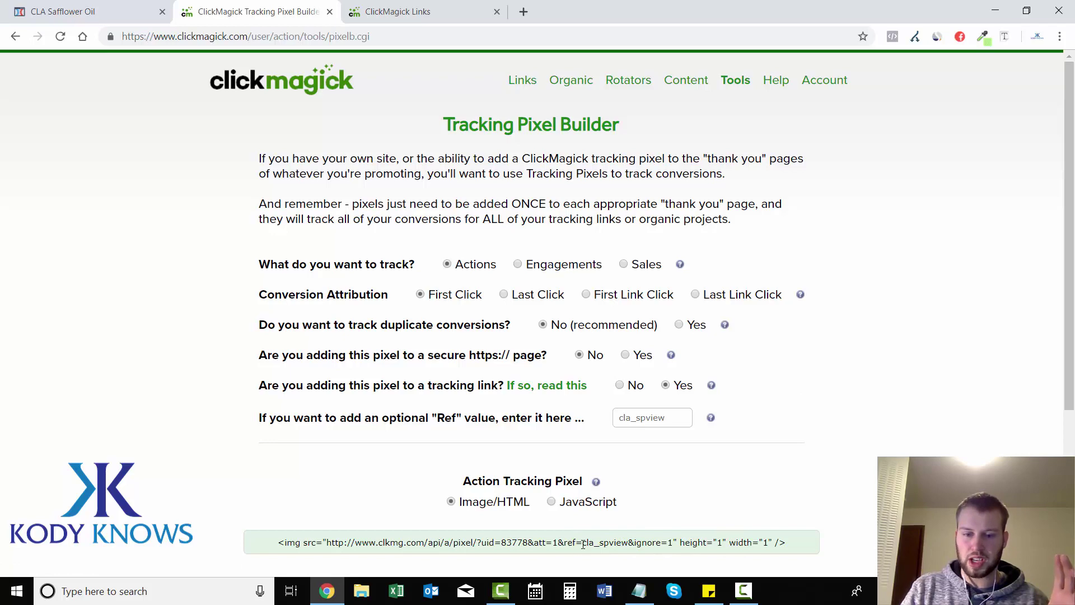
# Check that the pixel code now includes ref=cla_spview&ignore=1
pyautogui.moveTo(583, 544); pyautogui.dragTo(629, 545)
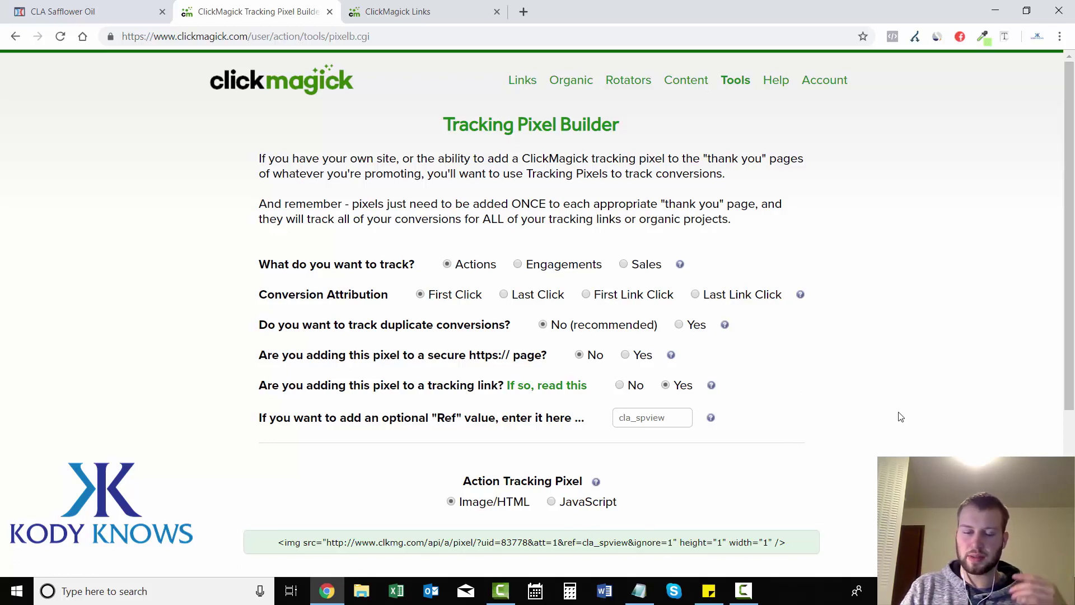
pyautogui.scroll(-1, 901, 417)
pyautogui.moveTo(463, 420); pyautogui.dragTo(587, 420)
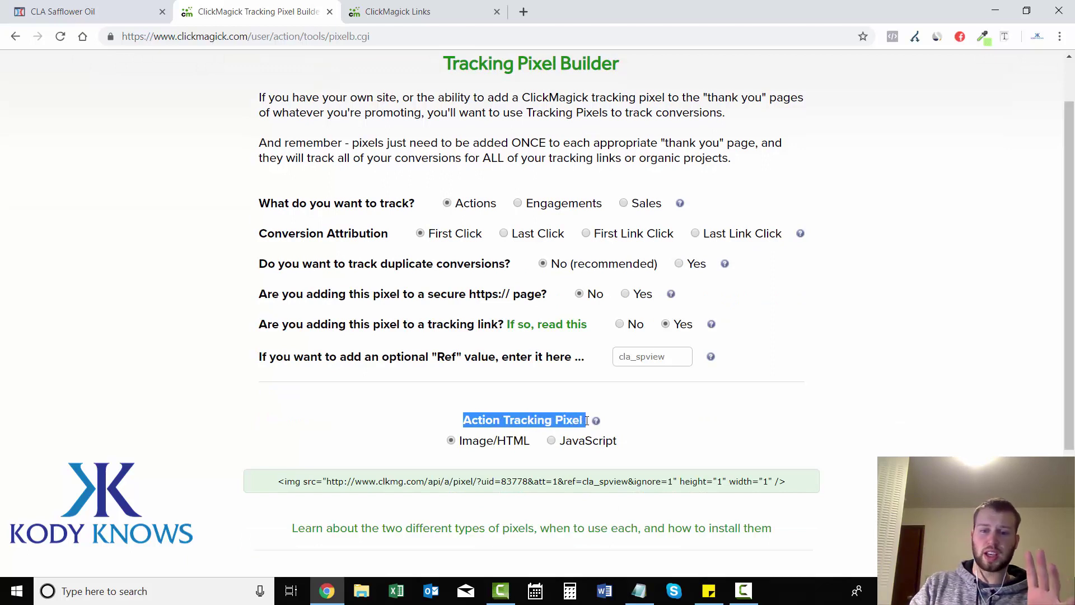
pyautogui.click(919, 397)
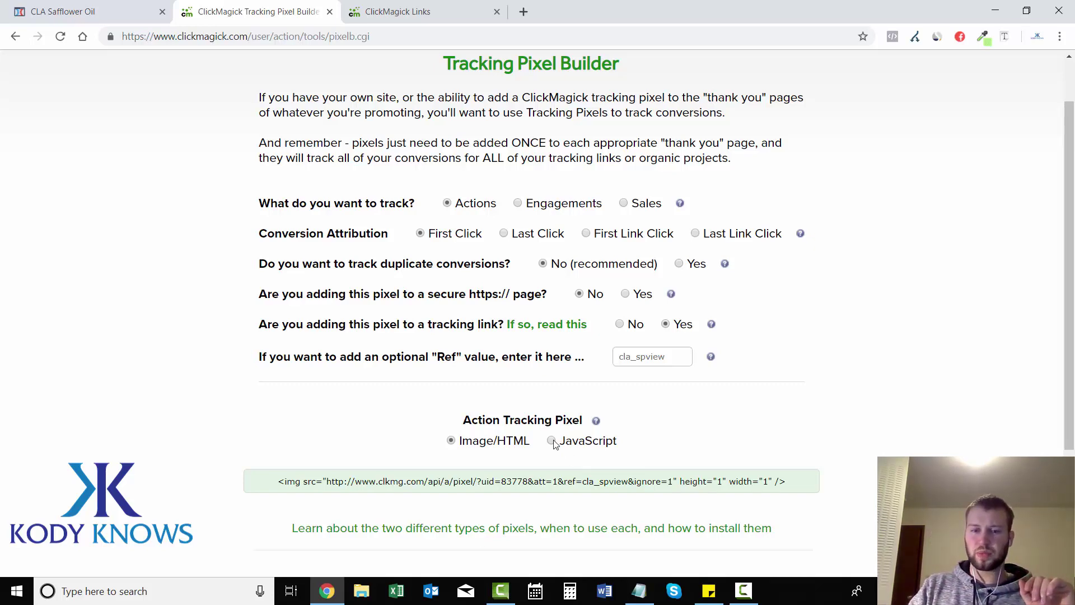
pyautogui.click(101, 9)
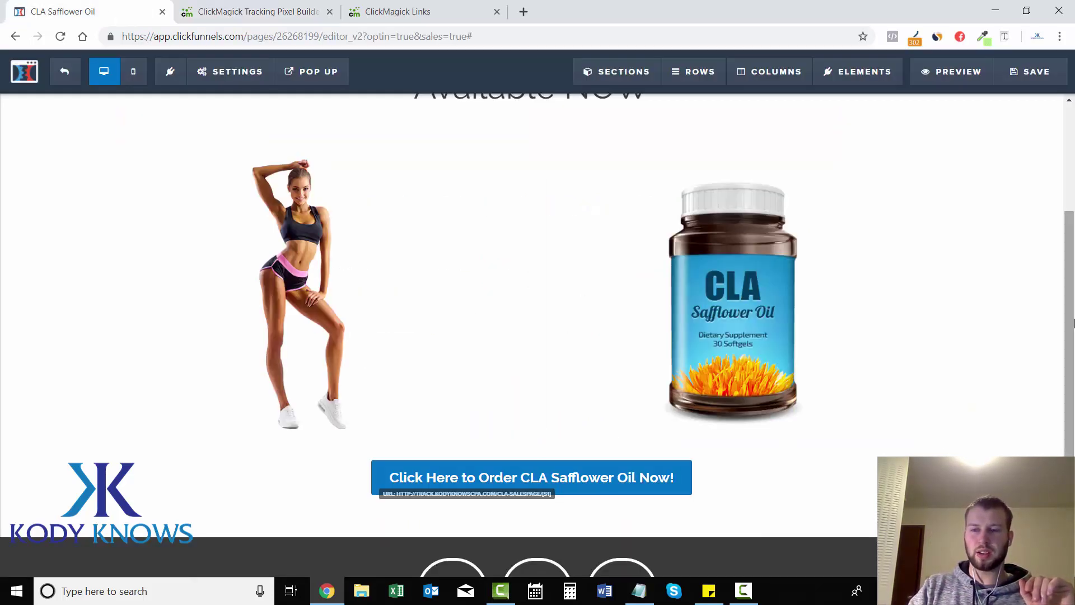
pyautogui.scroll(3, 1073, 265)
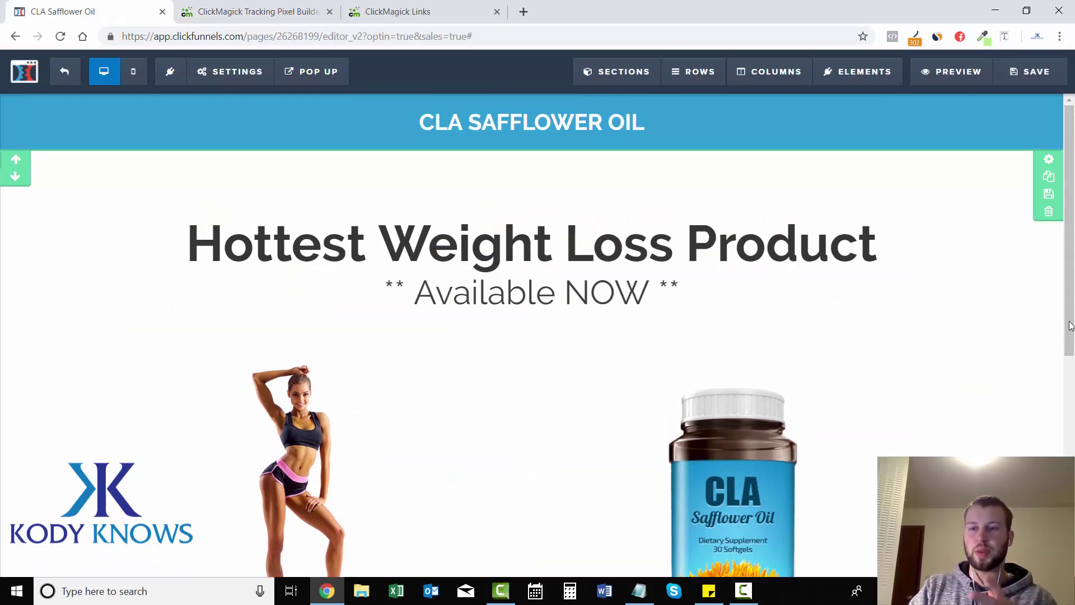
pyautogui.scroll(-1, 1074, 315)
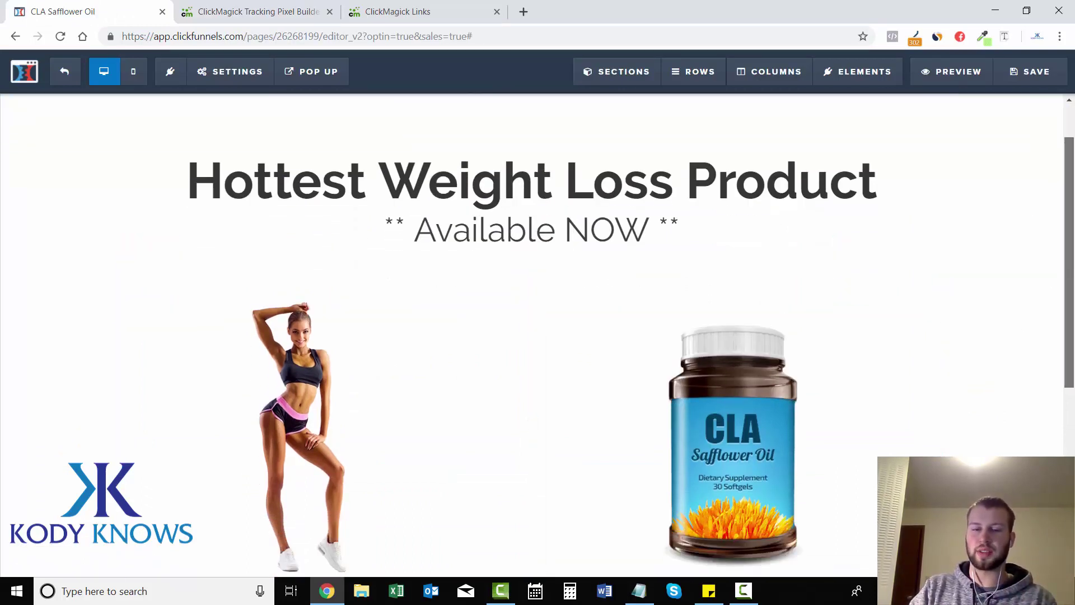
pyautogui.scroll(-1, 740, 373)
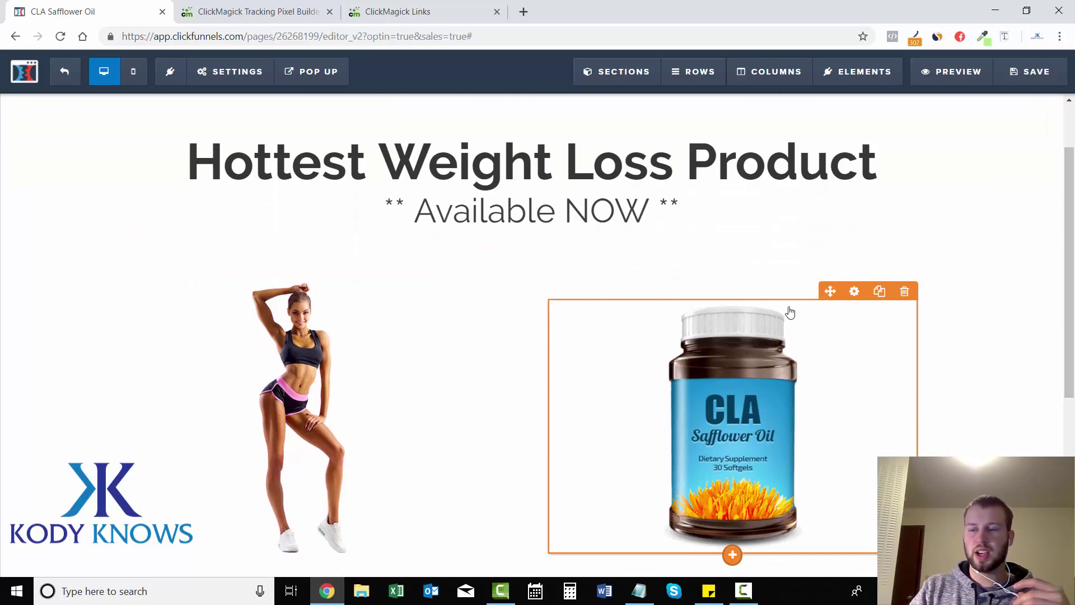
pyautogui.click(255, 12)
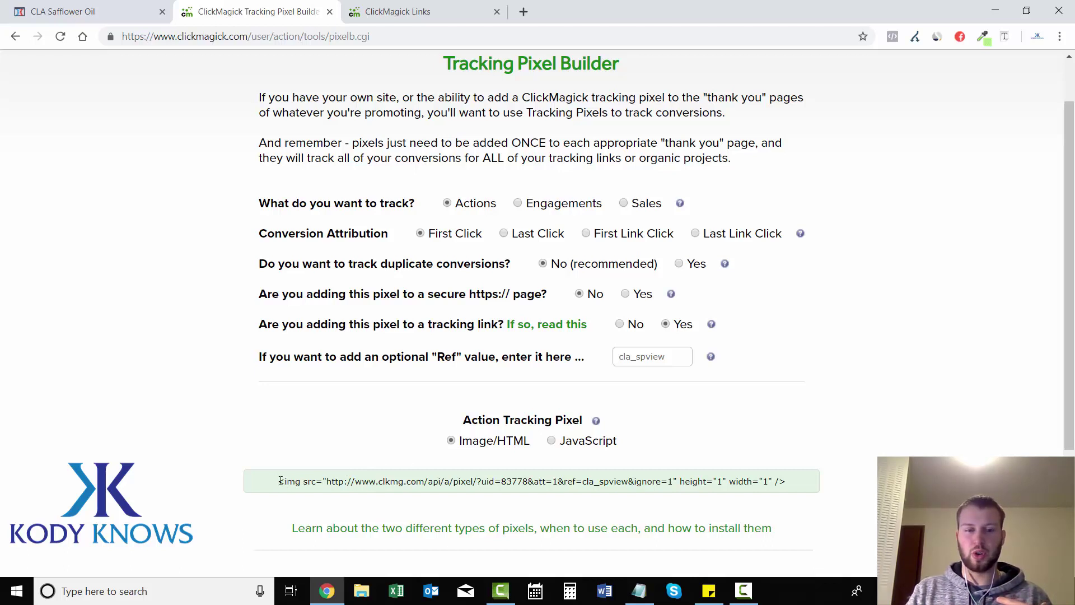
# Copy the complete pixel <img> code from the Pixel Builder
pyautogui.moveTo(280, 480); pyautogui.dragTo(786, 481)
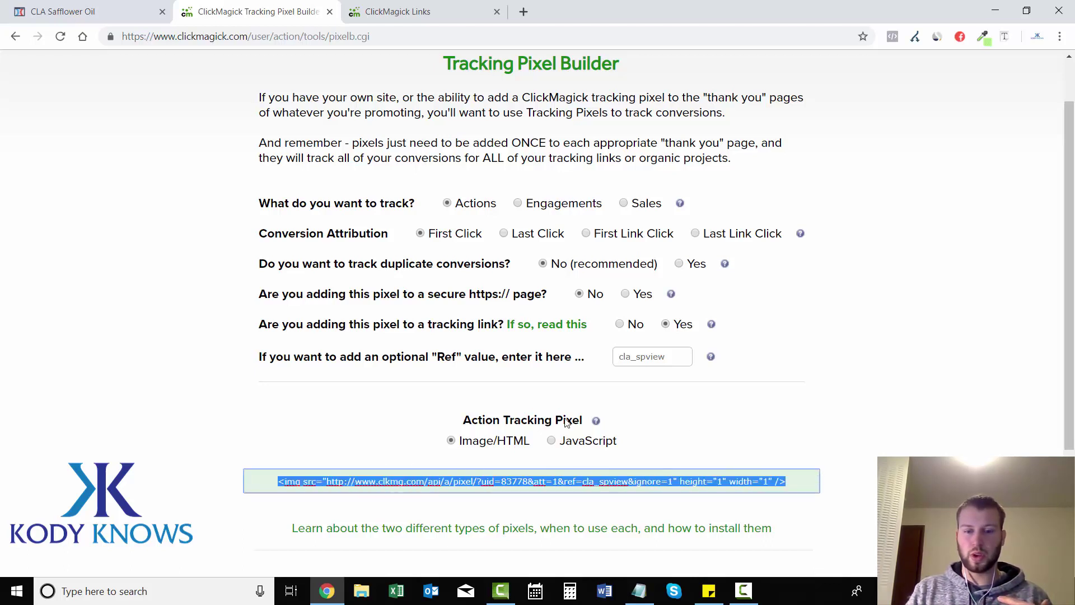
pyautogui.rightClick(733, 480)
pyautogui.click(734, 292)
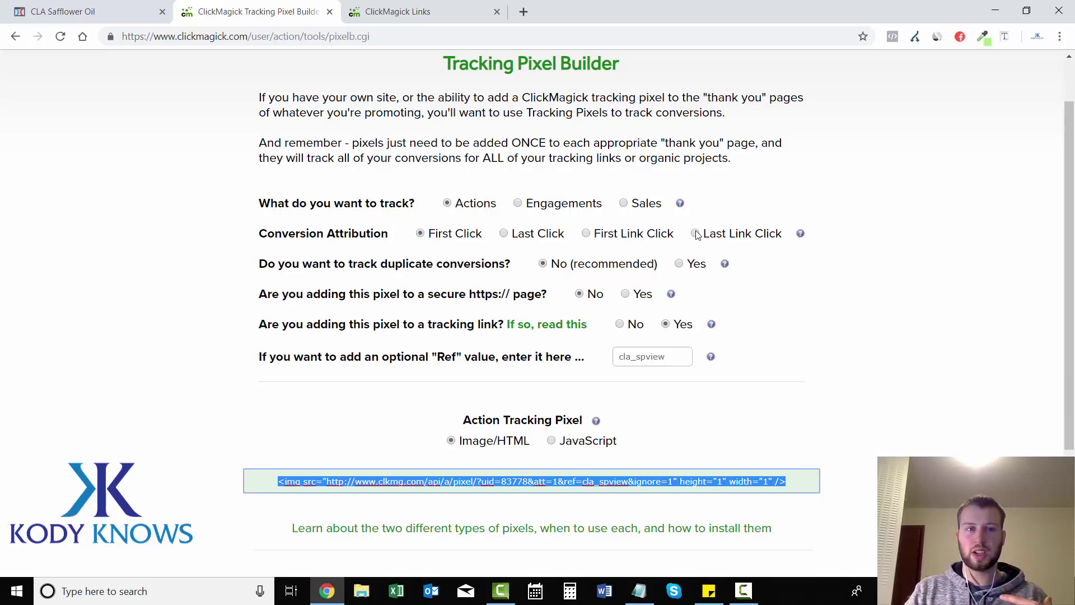
# Paste the pixel code into the CLA Sales Page link's Pixel/Code field and save
pyautogui.click(358, 12)
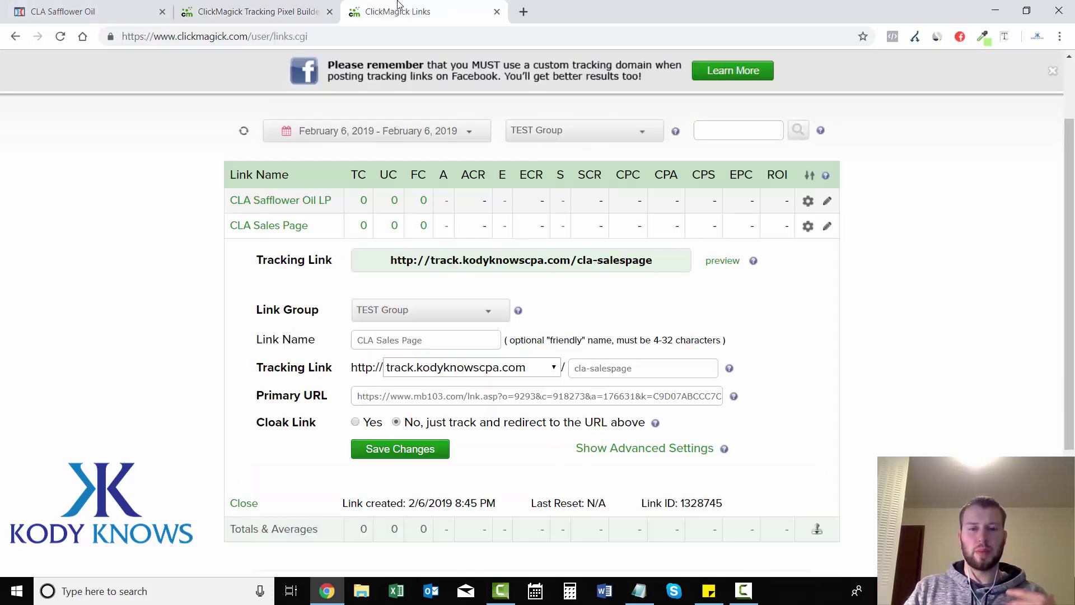
pyautogui.click(668, 445)
pyautogui.moveTo(1072, 253); pyautogui.dragTo(1073, 384)
pyautogui.click(418, 334)
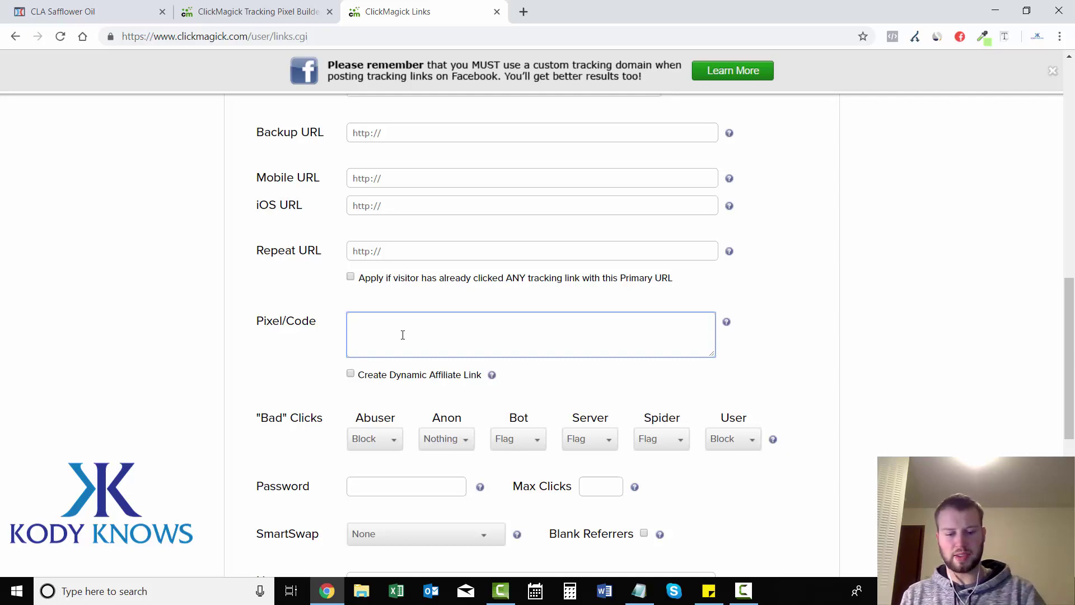
pyautogui.hotkey('ctrl', 'v')
pyautogui.click(861, 381)
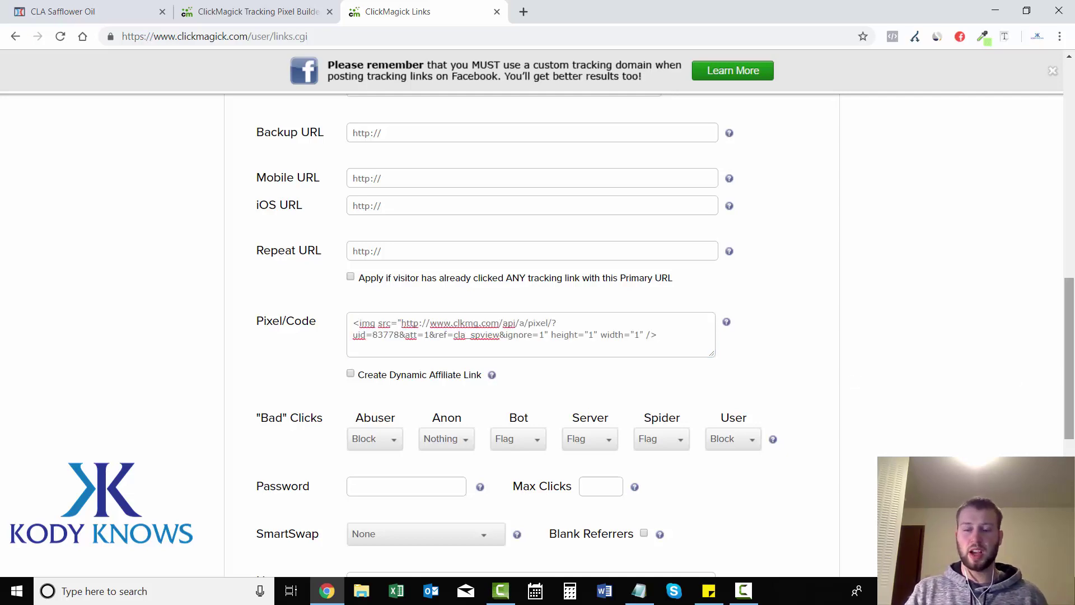
pyautogui.scroll(-5, 537, 336)
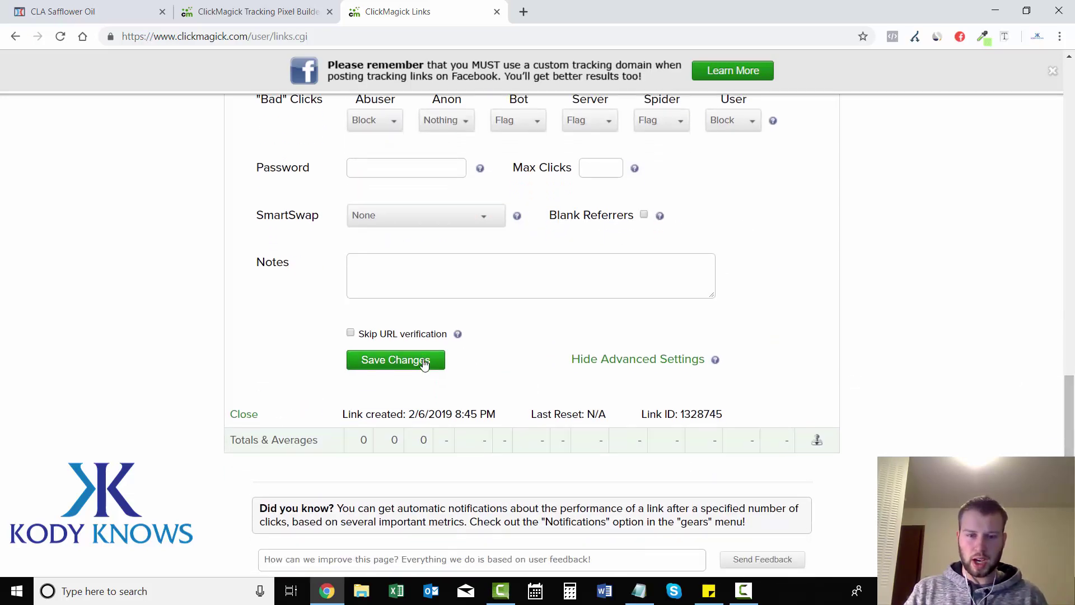
pyautogui.click(419, 360)
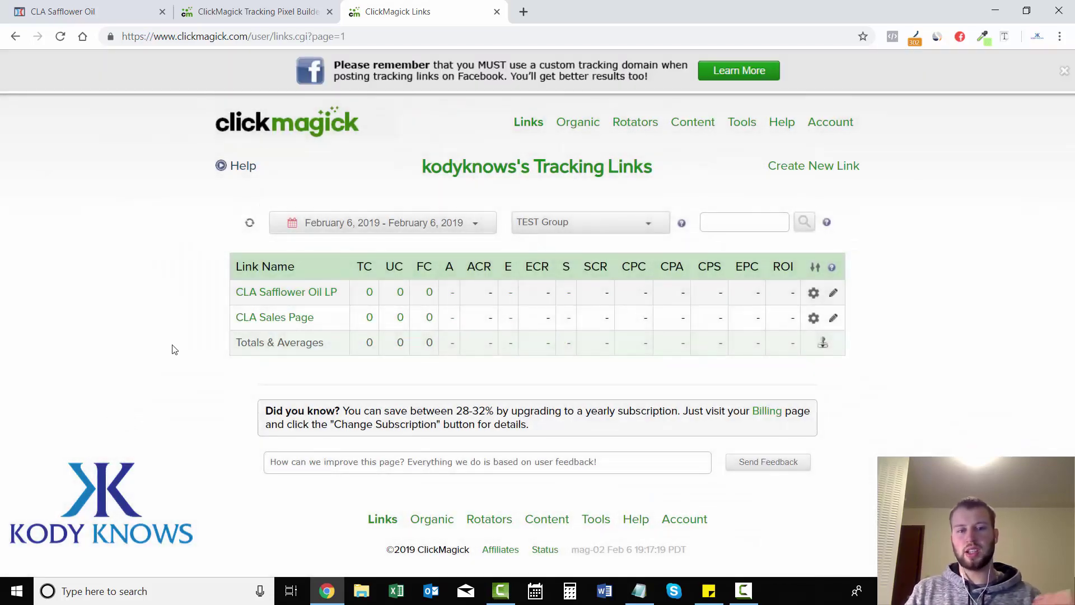
# Glance at the ClickFunnels and Pixel Builder tabs, ending on the tracking links list
pyautogui.moveTo(276, 293)
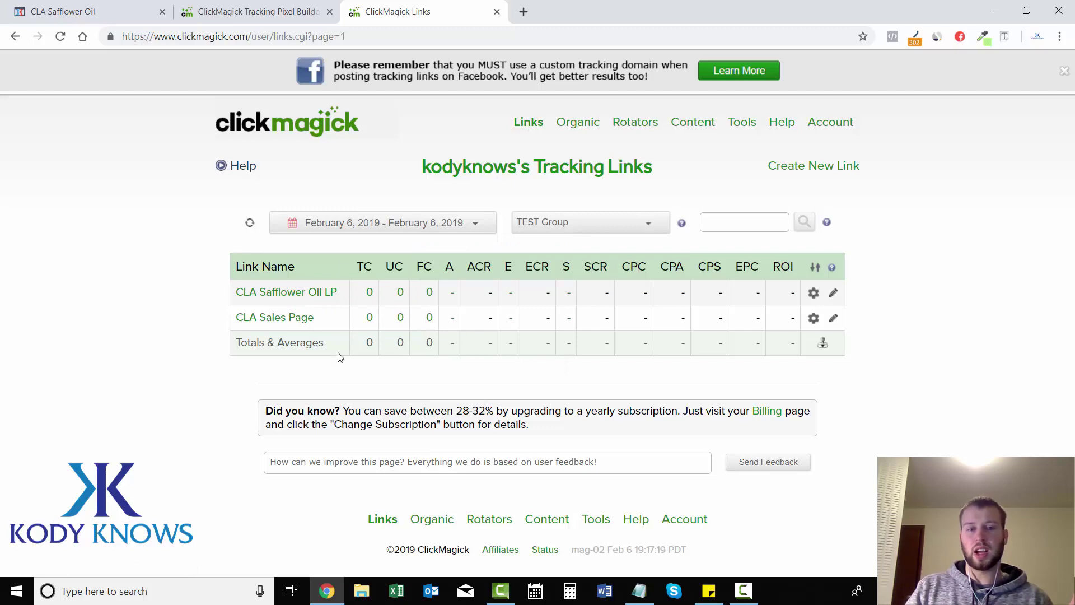
pyautogui.click(84, 10)
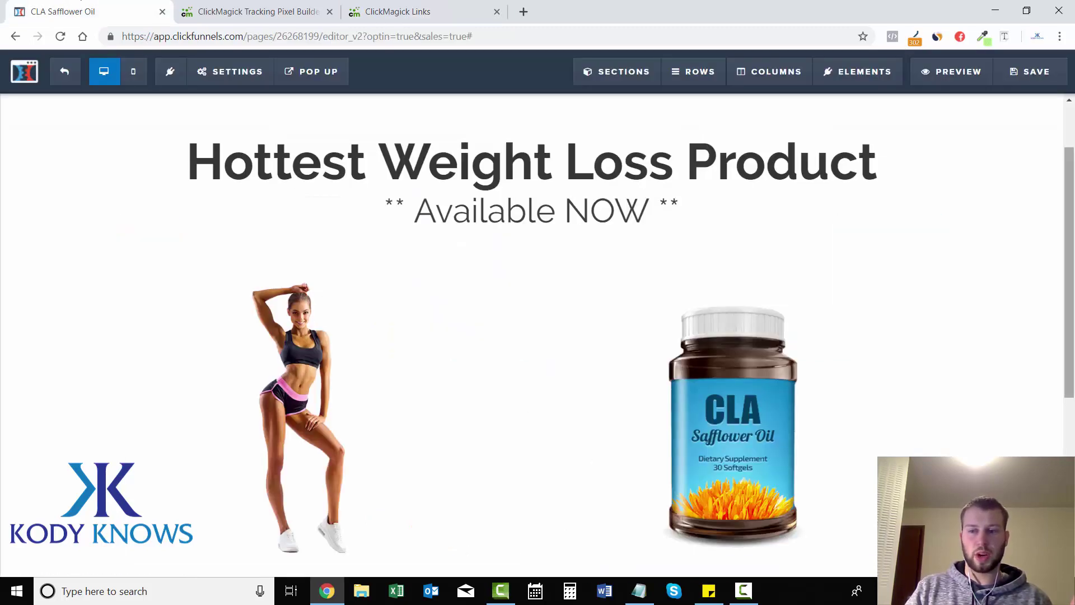
pyautogui.scroll(-3, 547, 427)
pyautogui.click(252, 11)
pyautogui.click(397, 11)
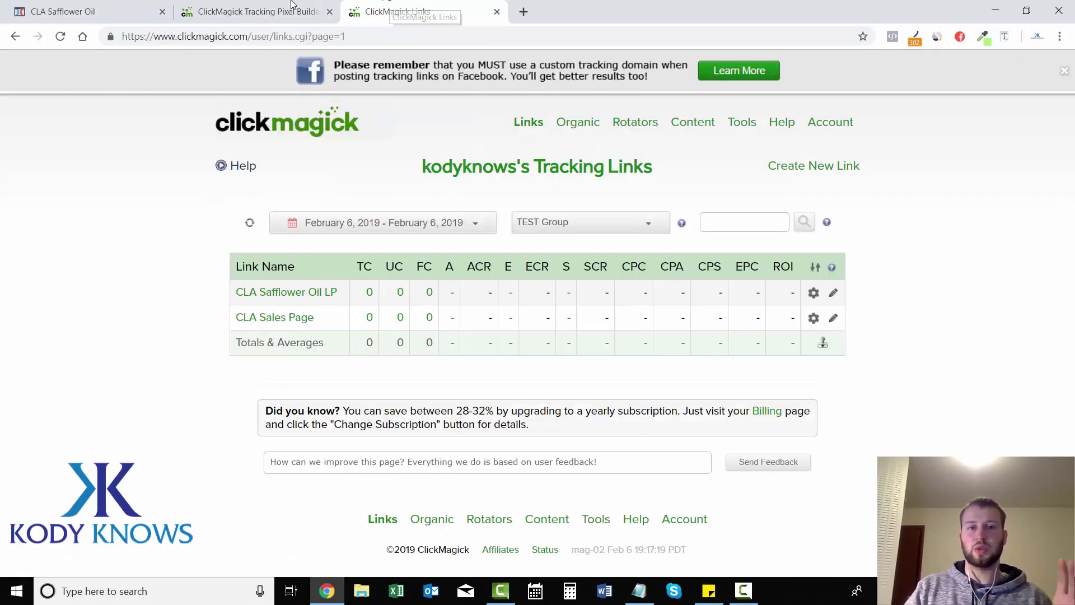
pyautogui.click(291, 6)
pyautogui.click(398, 11)
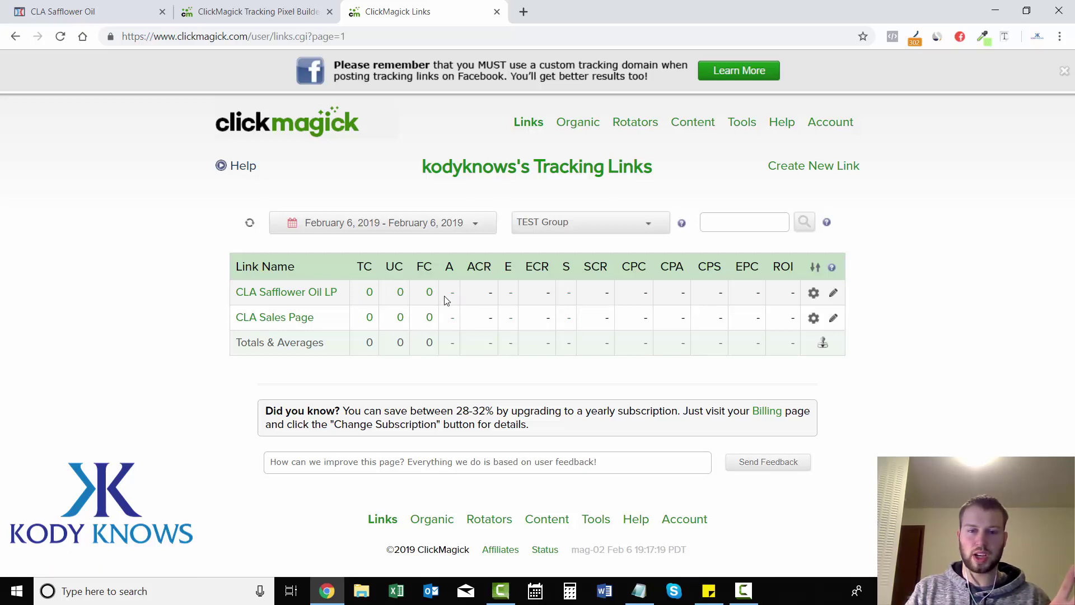
# Point out the ACR column and expand the CLA Safflower Oil LP link's details
pyautogui.doubleClick(484, 268)
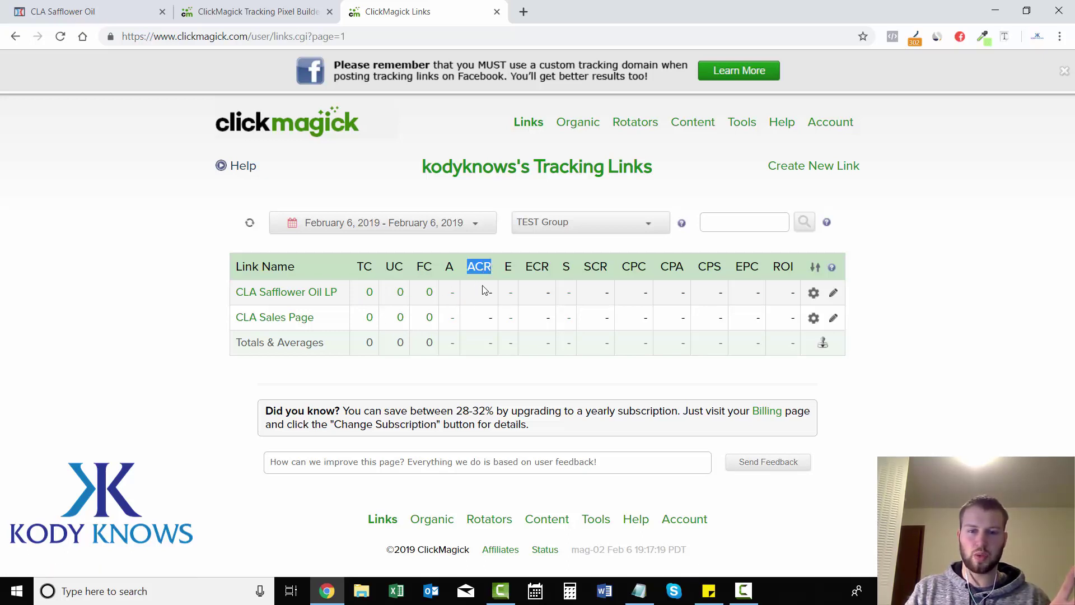
pyautogui.click(964, 292)
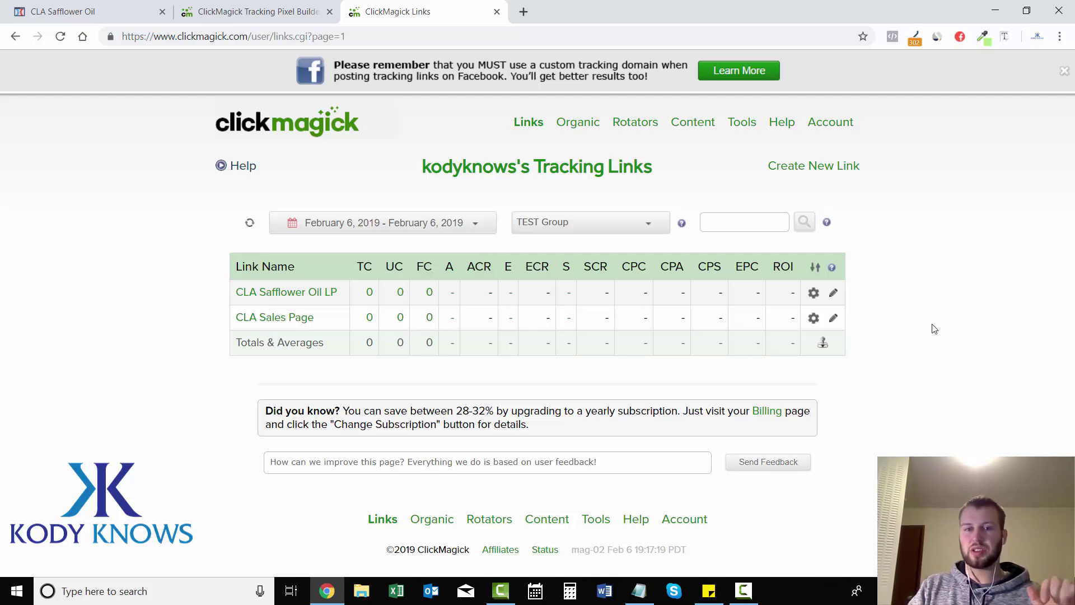
pyautogui.click(317, 293)
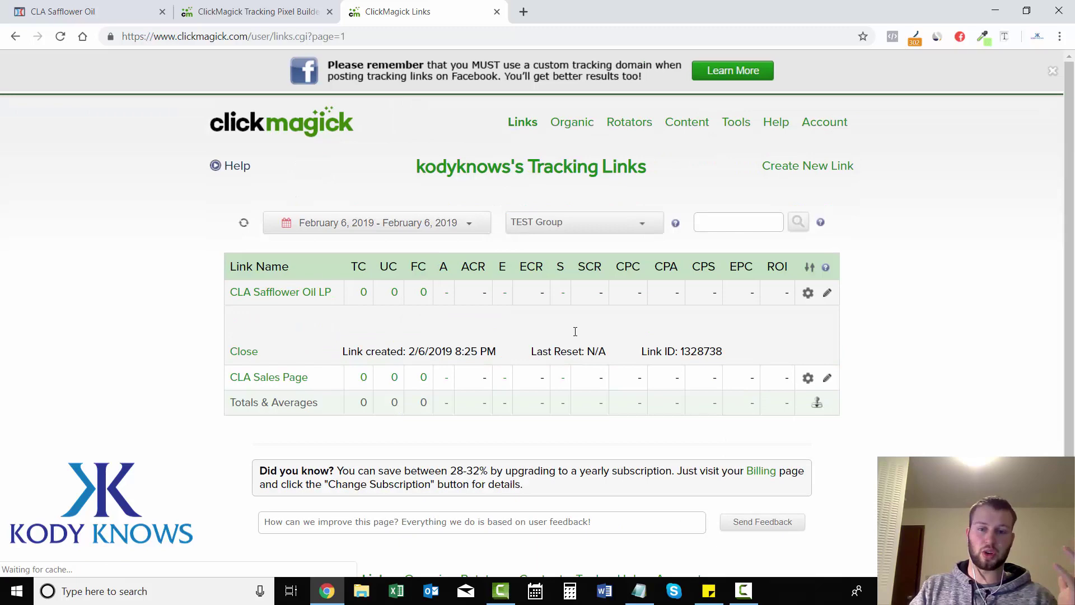
# Copy the CLA Safflower Oil LP tracking link
pyautogui.click(544, 331)
pyautogui.rightClick(544, 332)
pyautogui.click(585, 376)
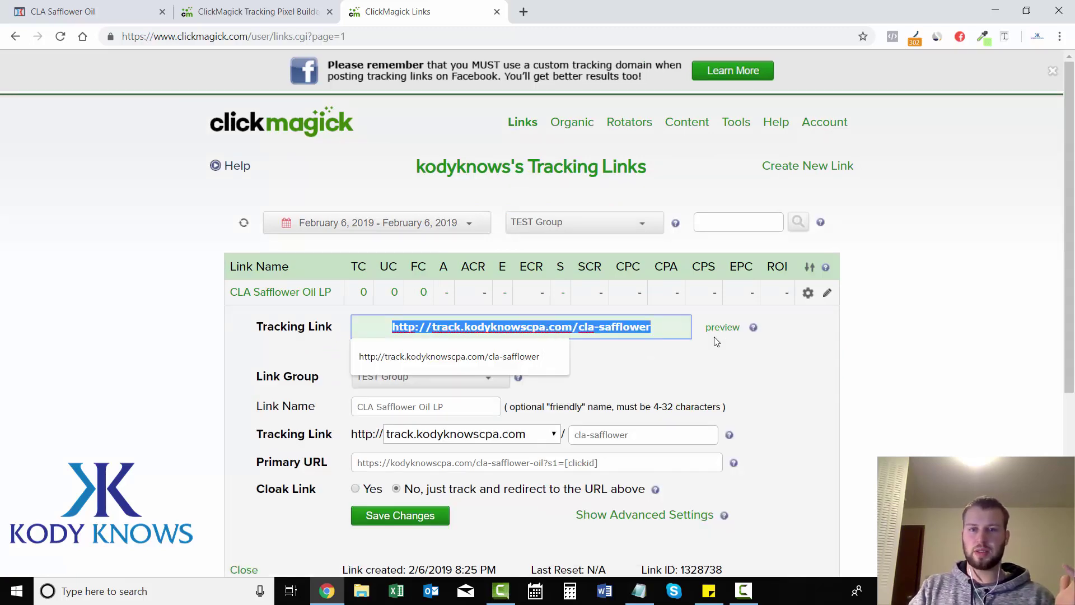
# In a new tab, load the tracking link with /test/to/see/action/fire/ appended
pyautogui.click(524, 12)
pyautogui.hotkey('ctrl', 'v')
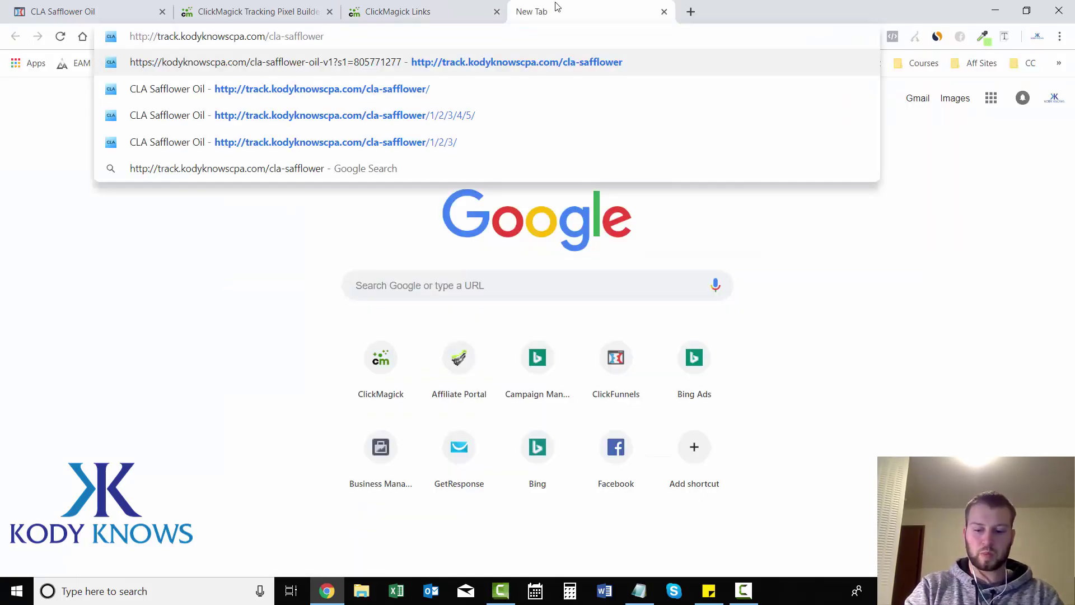
pyautogui.write('/')
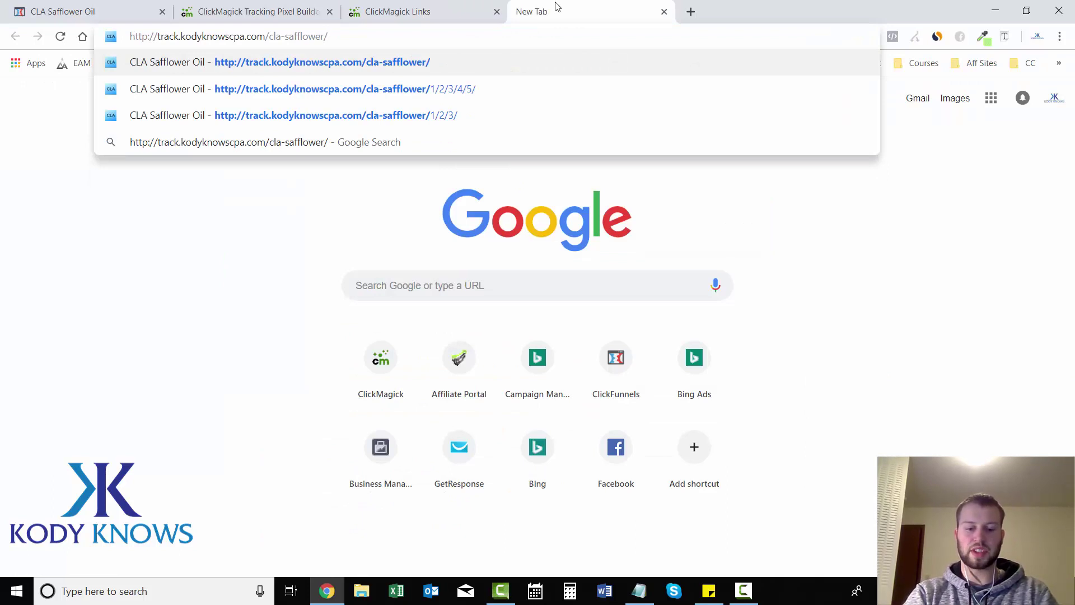
pyautogui.write('test/')
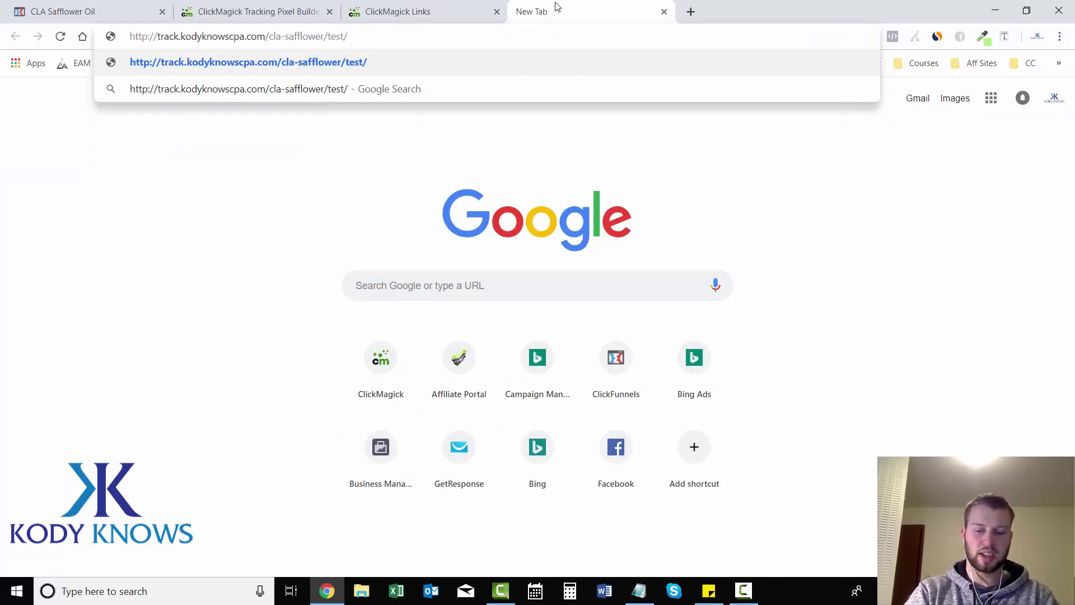
pyautogui.write('to/see')
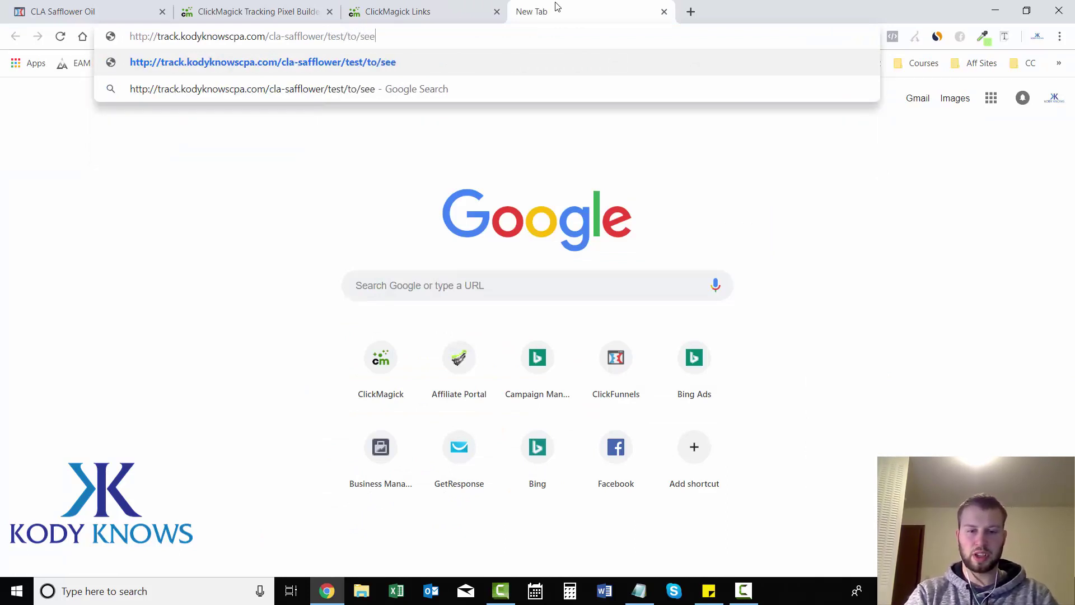
pyautogui.write('/action.')
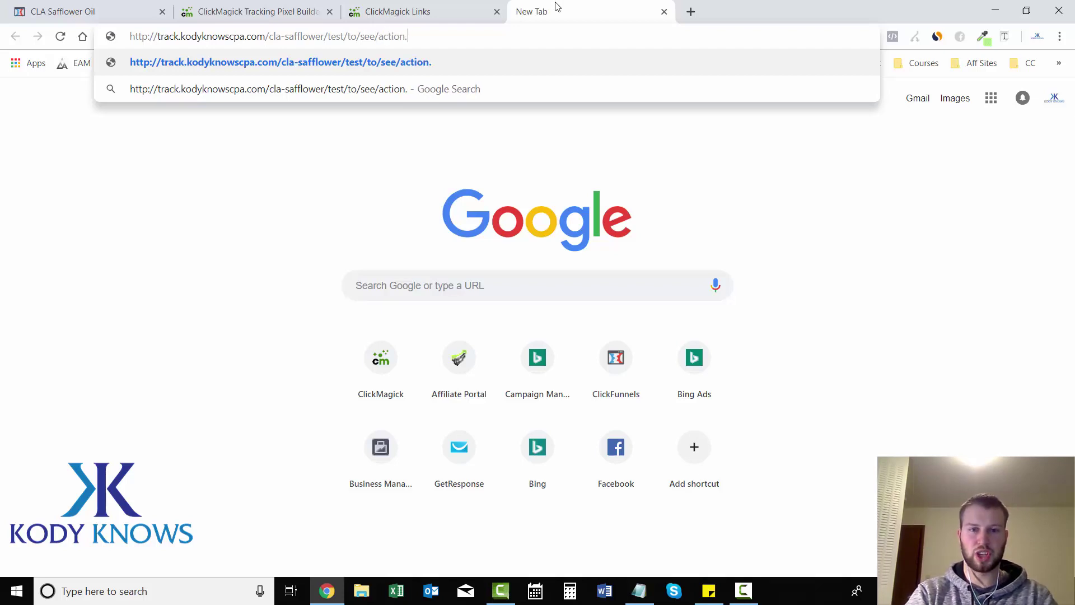
pyautogui.press('BackSpace')
pyautogui.write('/fi')
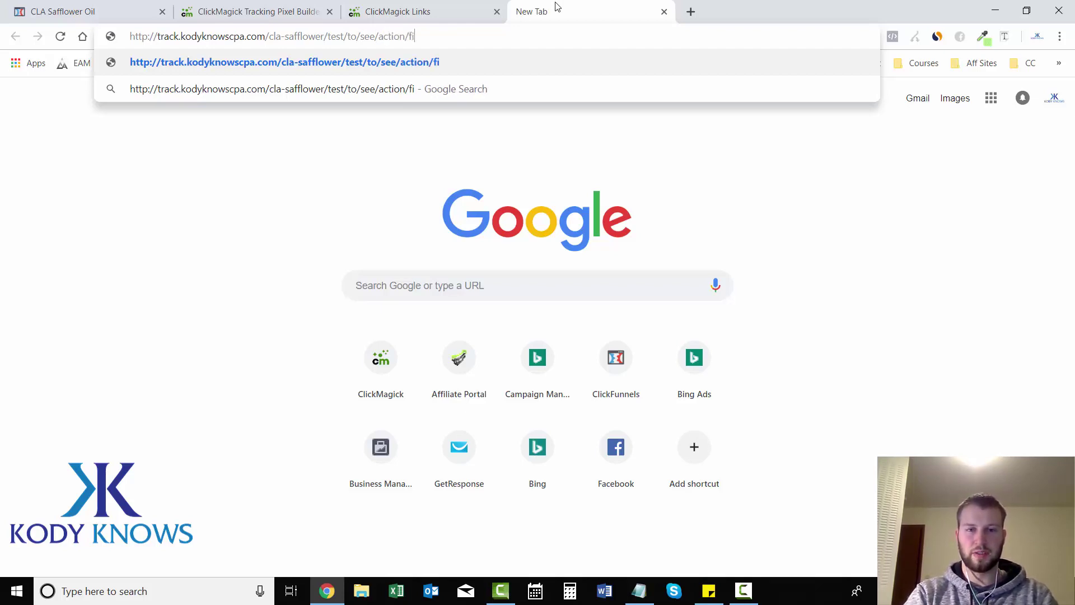
pyautogui.write('re/')
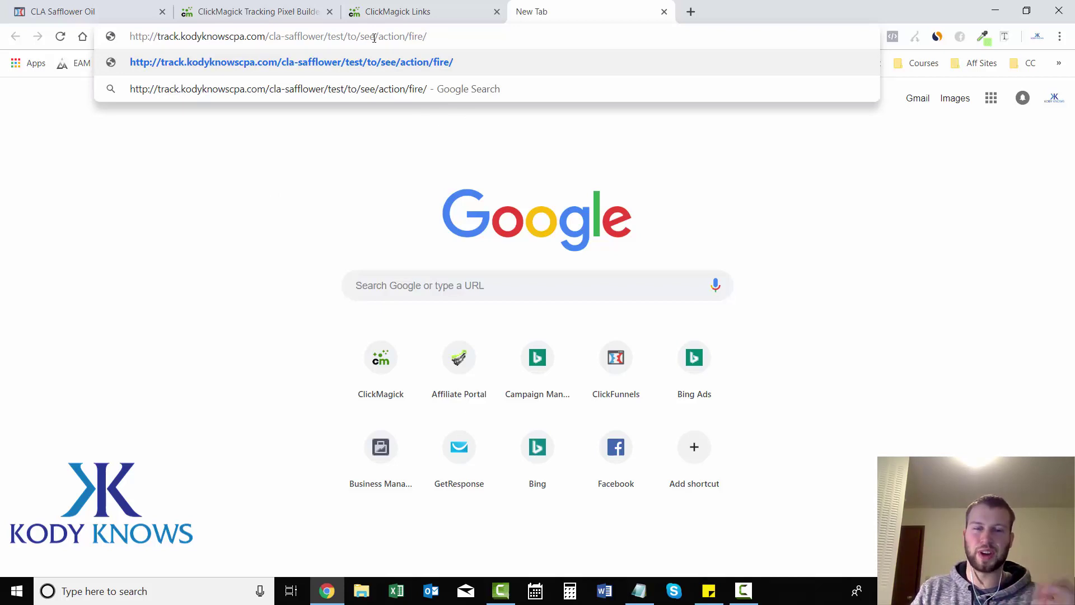
pyautogui.press('Return')
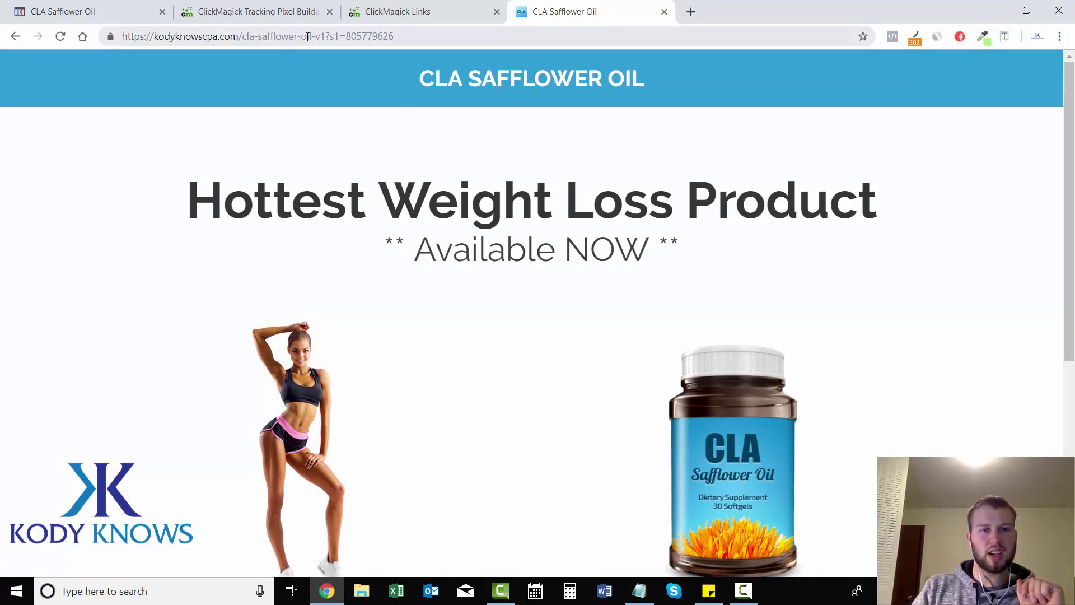
pyautogui.click(325, 37)
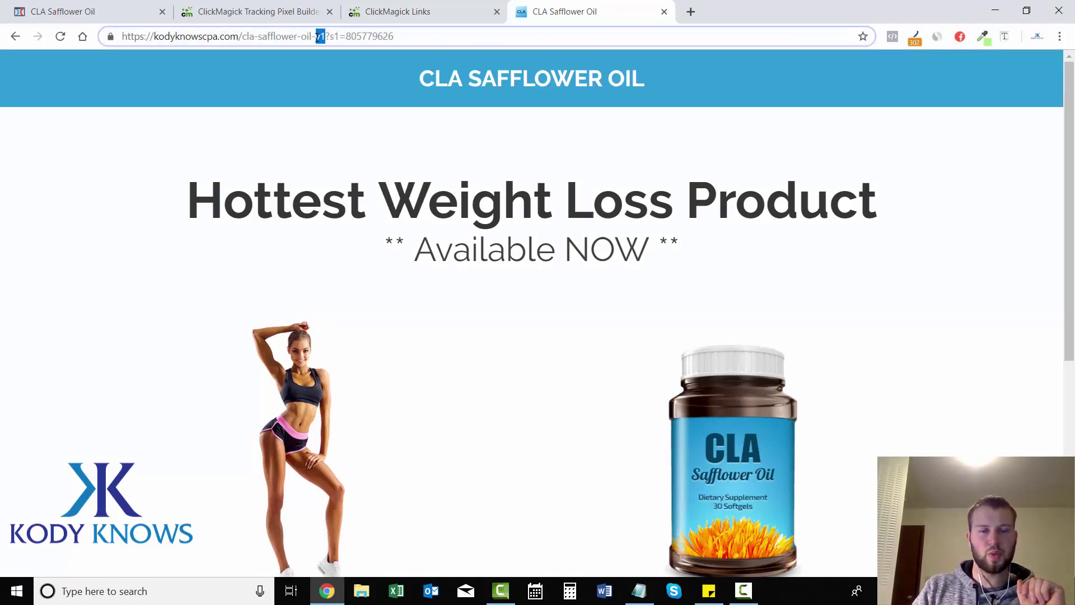
pyautogui.click(328, 37)
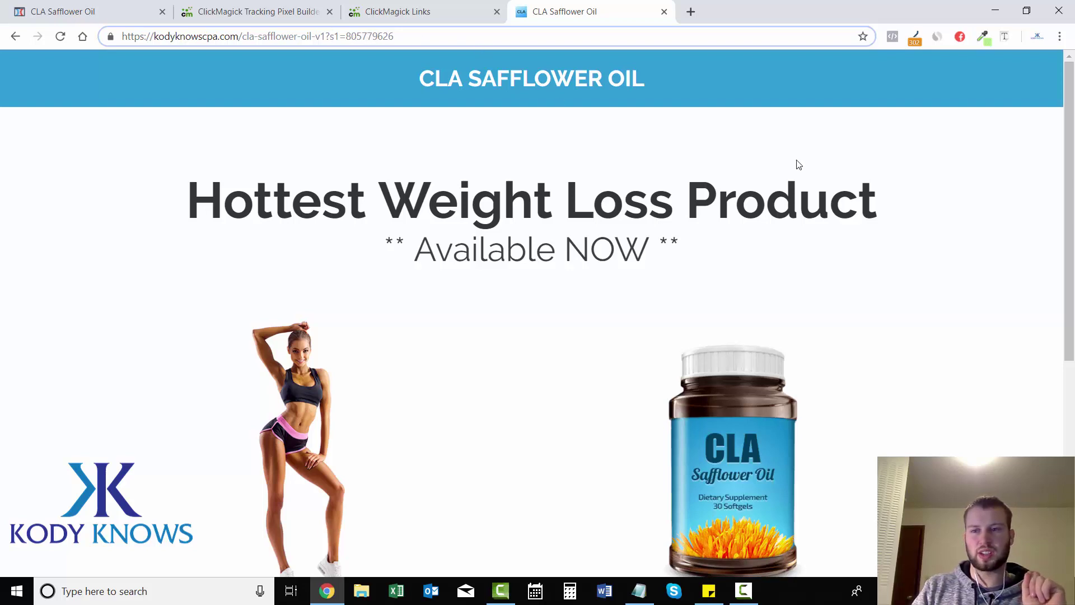
pyautogui.moveTo(1071, 161); pyautogui.dragTo(1073, 285)
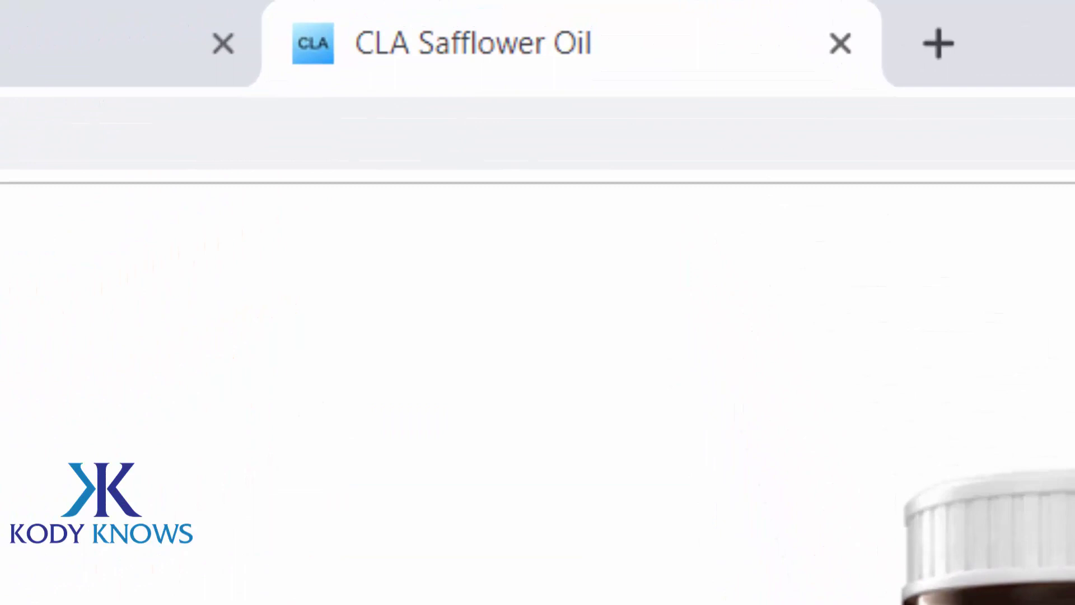
# Follow the landing page through to the try-cla-diet.com offer and view the redirect chain
pyautogui.click(616, 430)
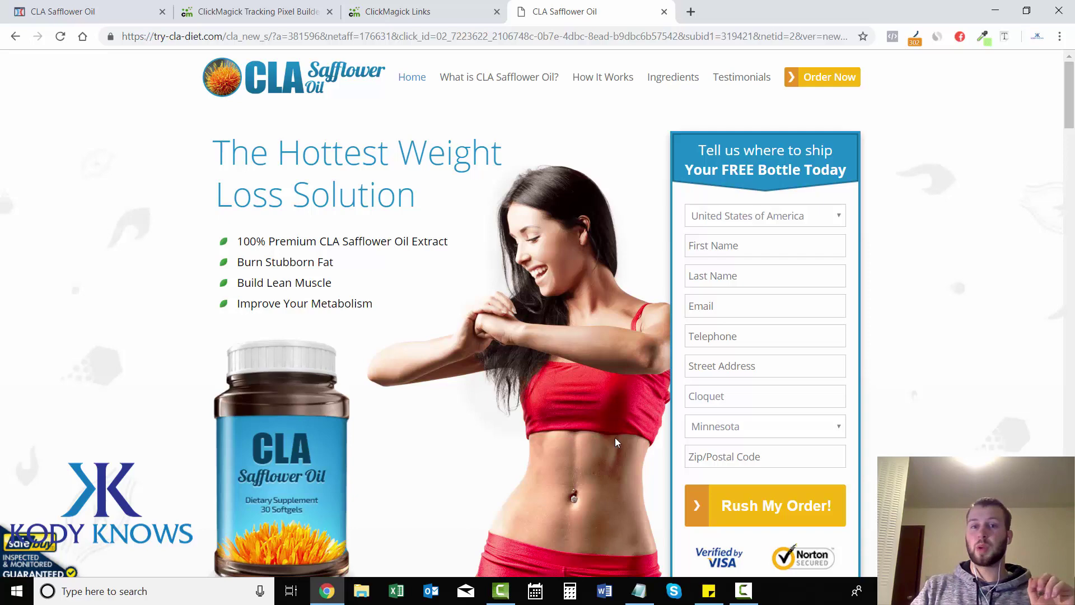
pyautogui.click(915, 39)
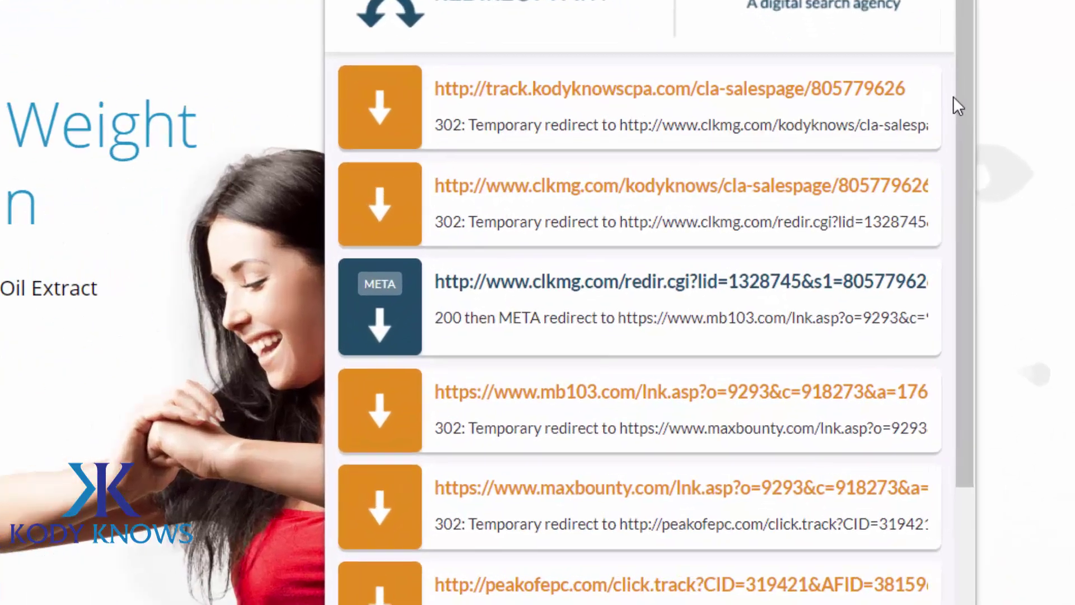
pyautogui.moveTo(910, 140); pyautogui.dragTo(913, 164)
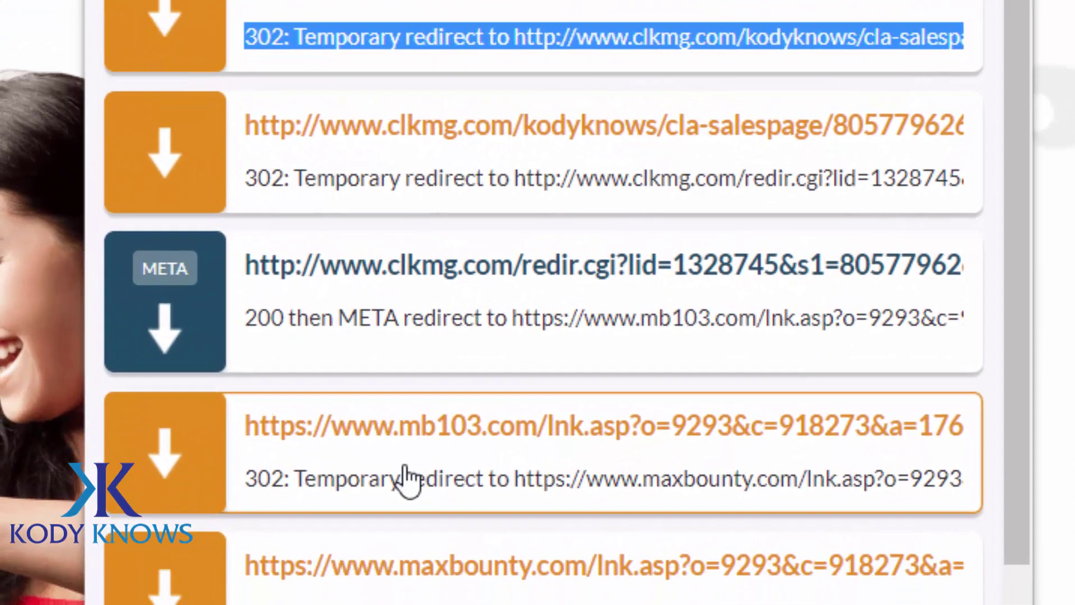
# Check the mb103 redirect's s2 value (805779626), then dismiss the trace and close the page
pyautogui.click(409, 478)
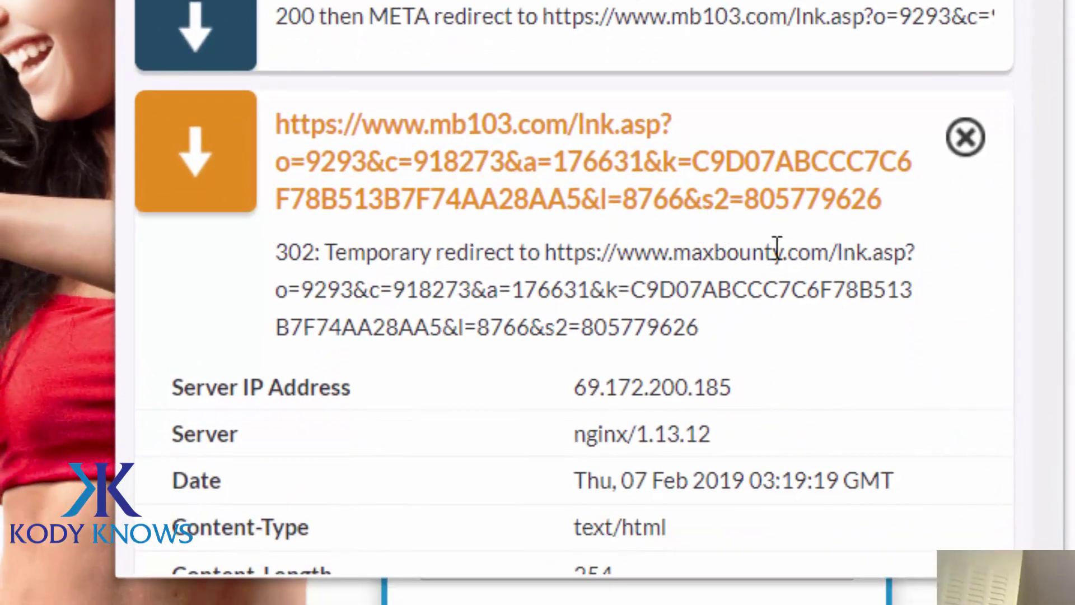
pyautogui.moveTo(829, 209); pyautogui.dragTo(898, 210)
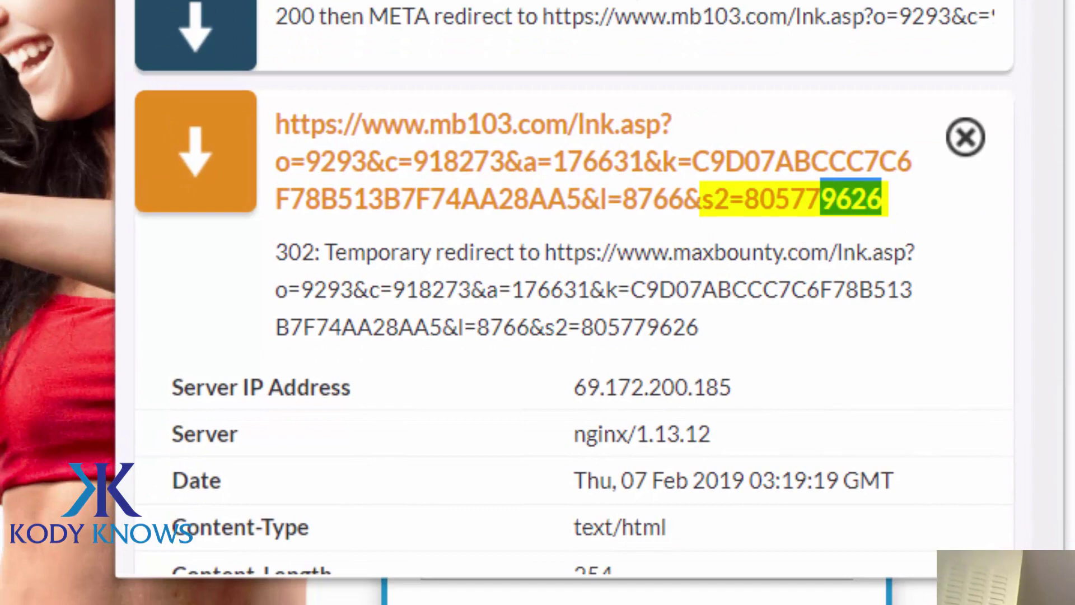
pyautogui.press('Escape')
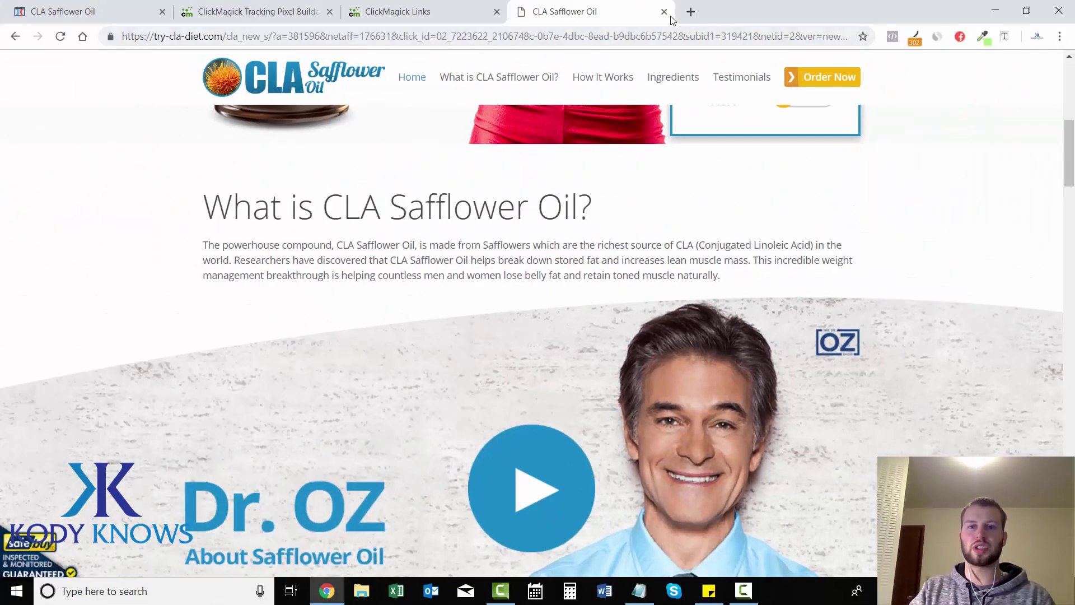
pyautogui.click(664, 12)
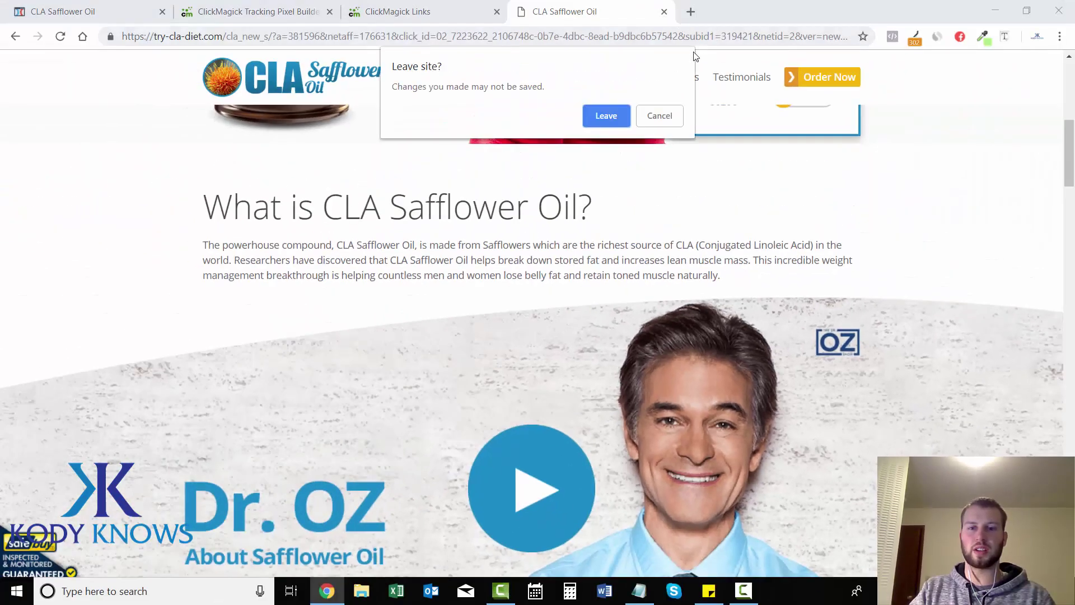
# Leave the CLA Safflower Oil page and refresh the links table to show 1 action at 100.0% ACR
pyautogui.click(606, 116)
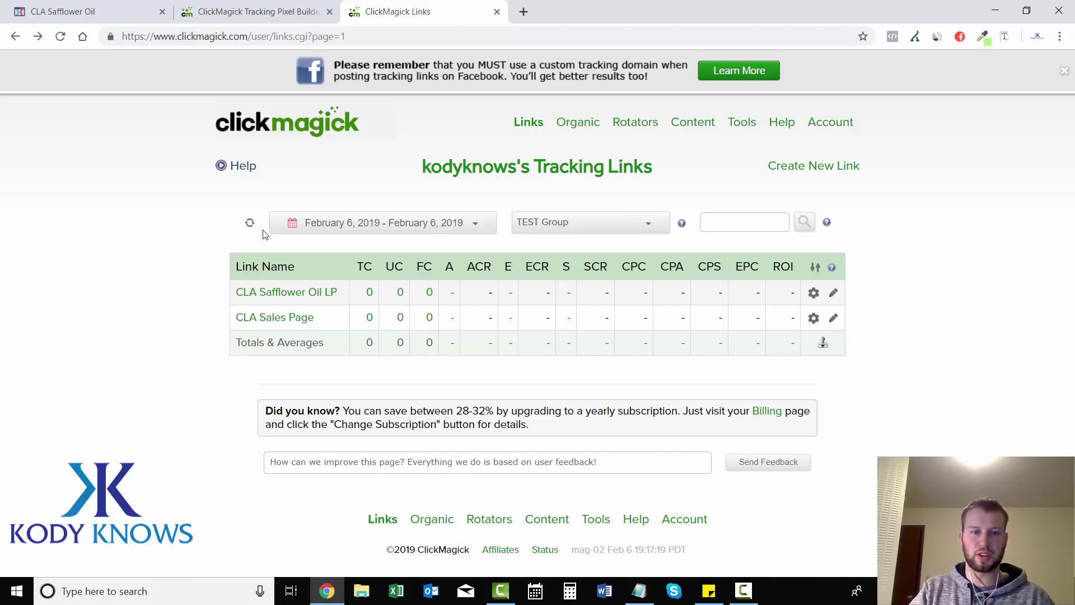
pyautogui.click(250, 222)
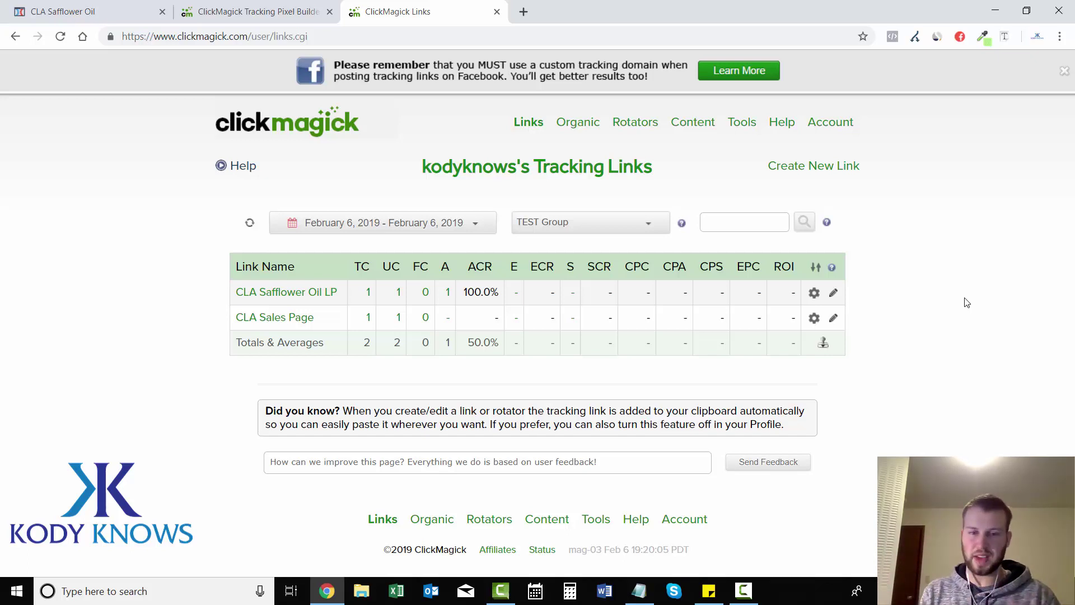
pyautogui.click(448, 292)
pyautogui.moveTo(1072, 253); pyautogui.dragTo(1073, 260)
pyautogui.scroll(-3, 538, 394)
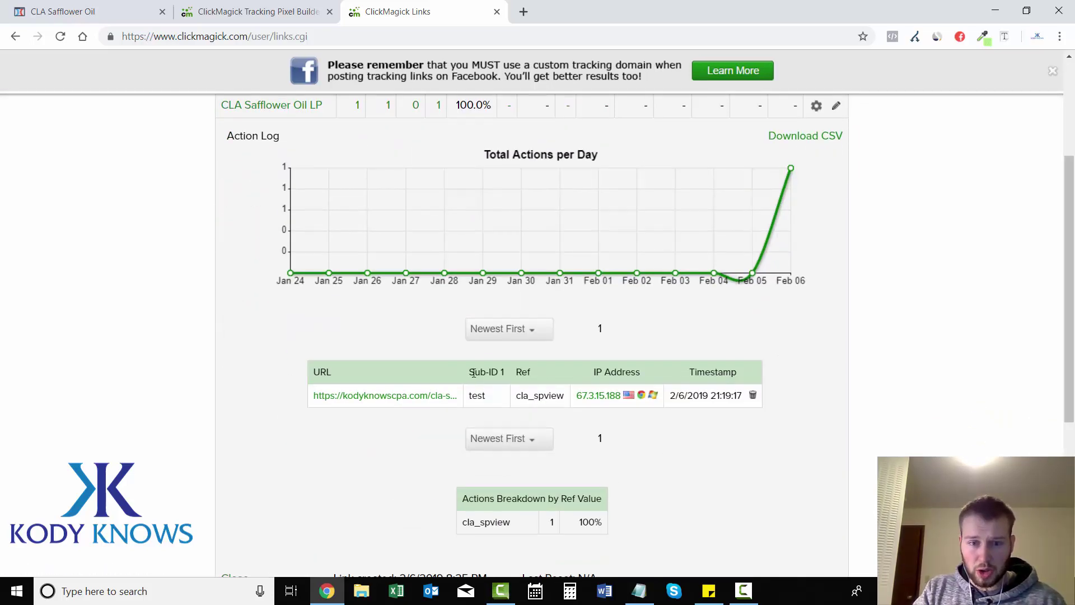
pyautogui.moveTo(470, 373); pyautogui.dragTo(501, 374)
pyautogui.click(497, 395)
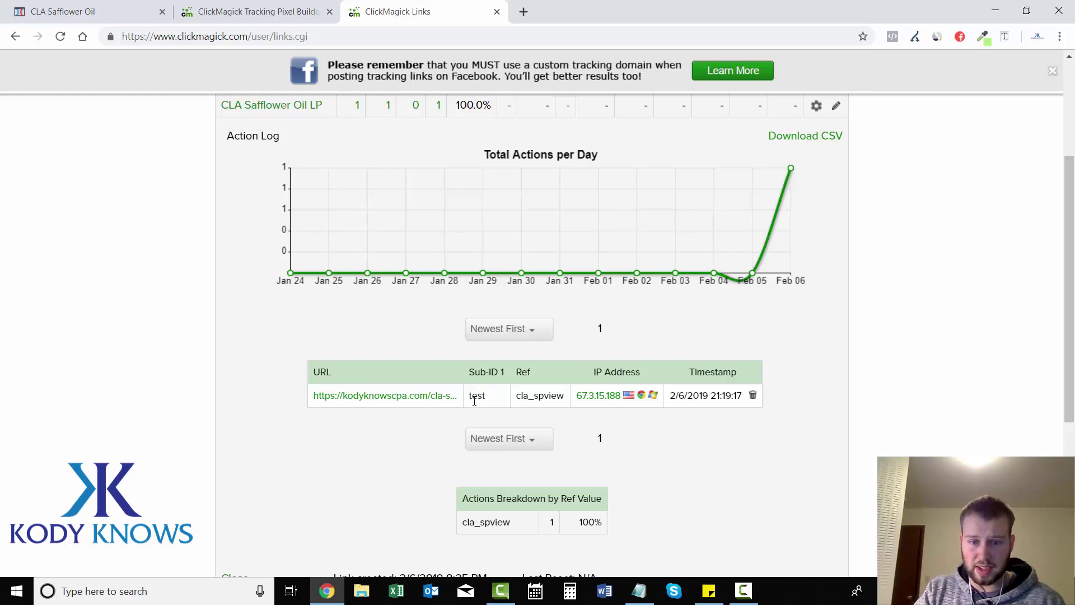
pyautogui.doubleClick(482, 396)
pyautogui.click(487, 398)
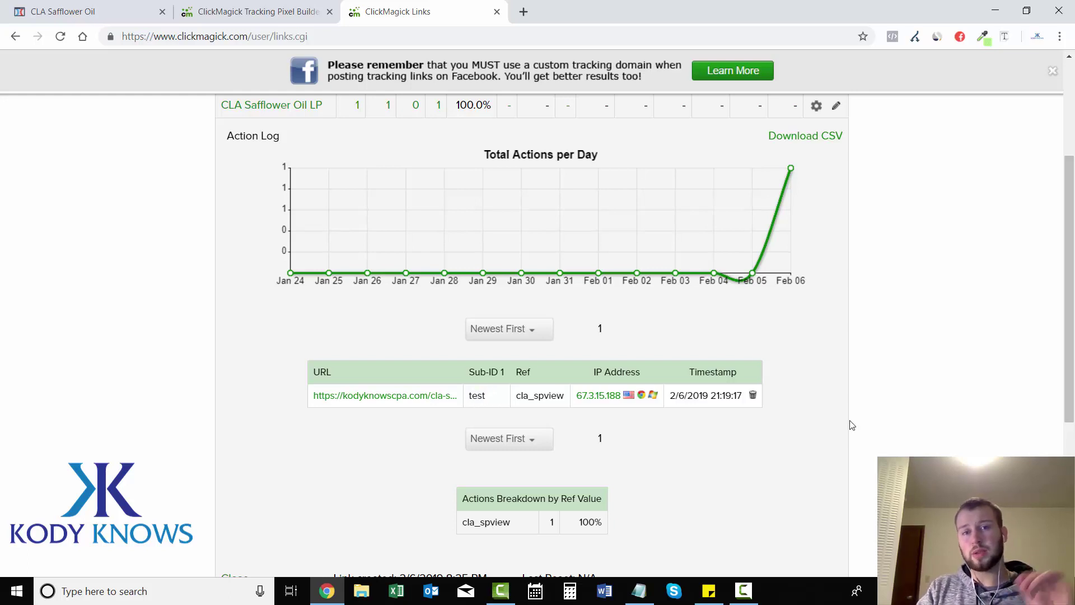
pyautogui.scroll(2, 868, 422)
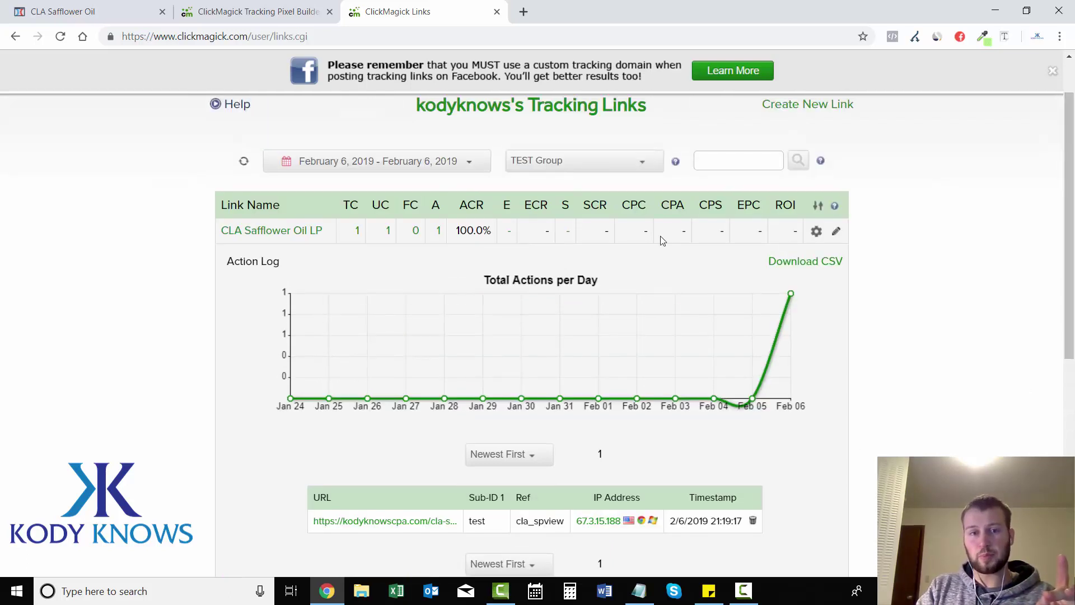
pyautogui.click(387, 230)
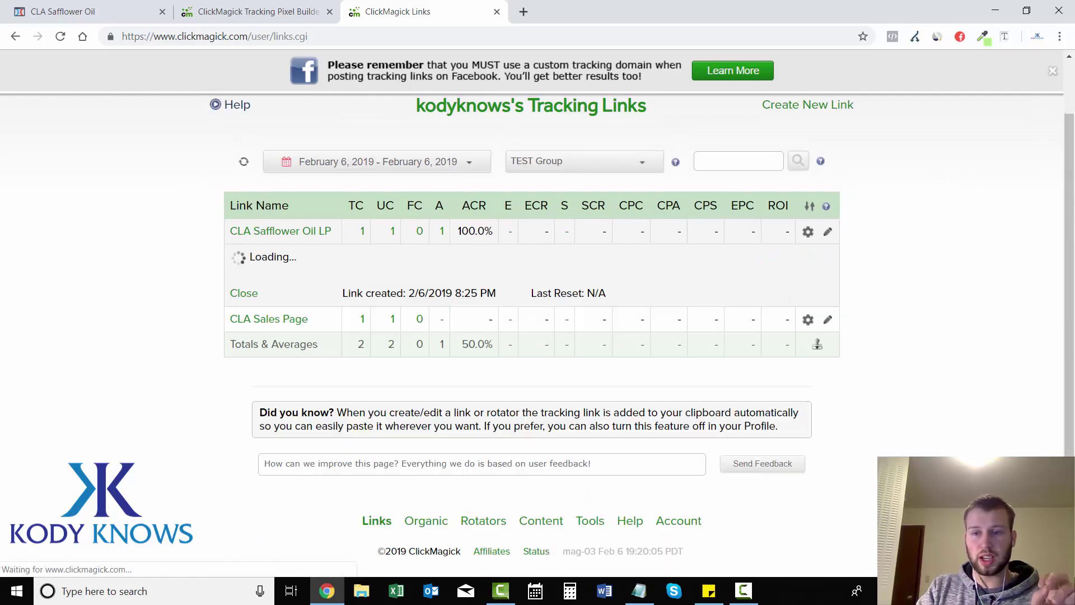
pyautogui.moveTo(454, 403)
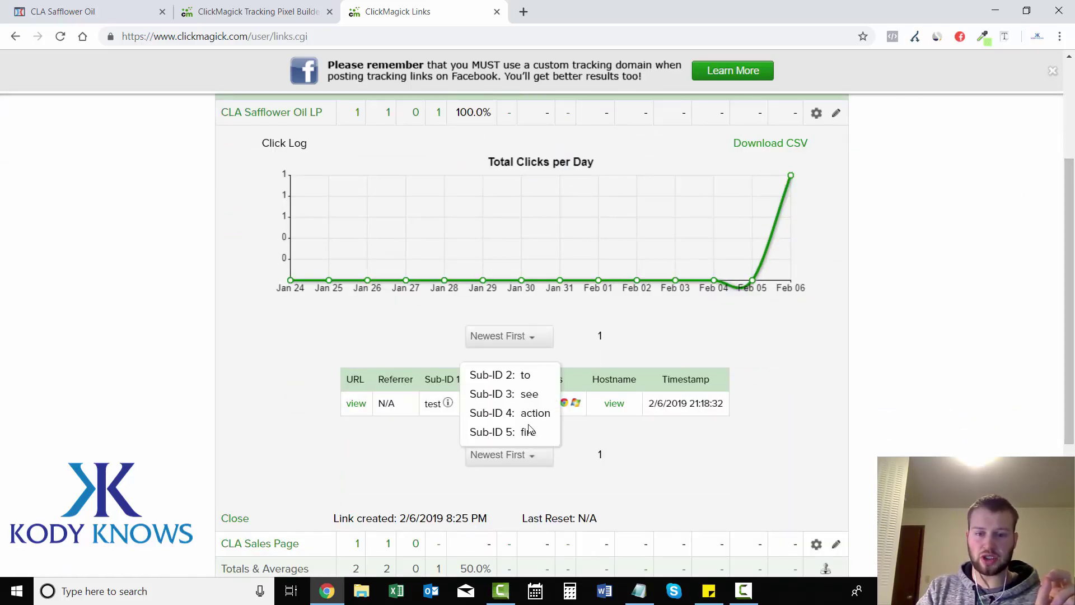
pyautogui.scroll(1, 861, 339)
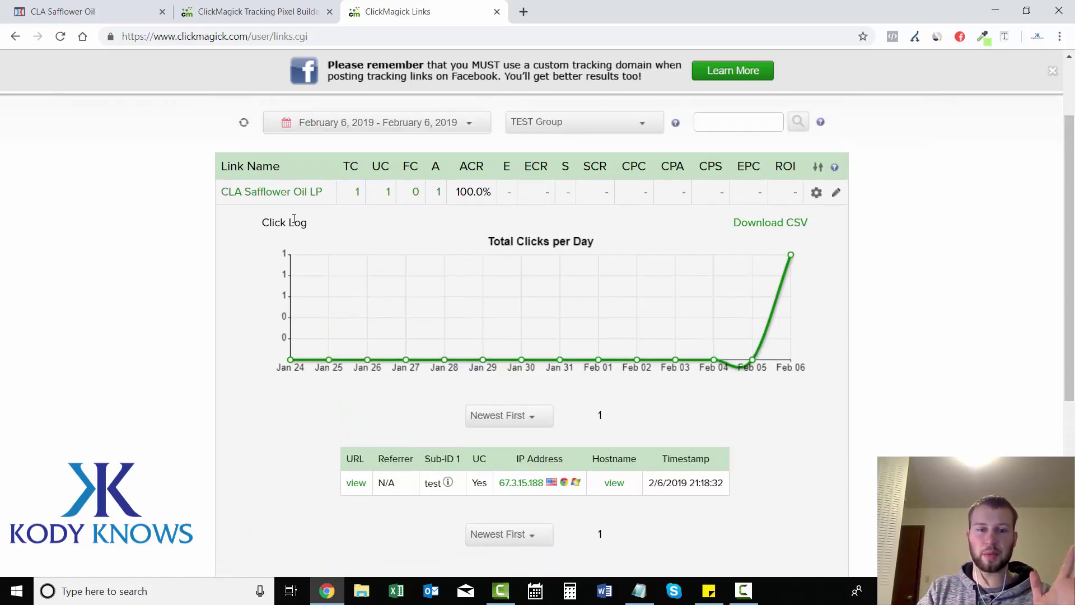
pyautogui.click(271, 192)
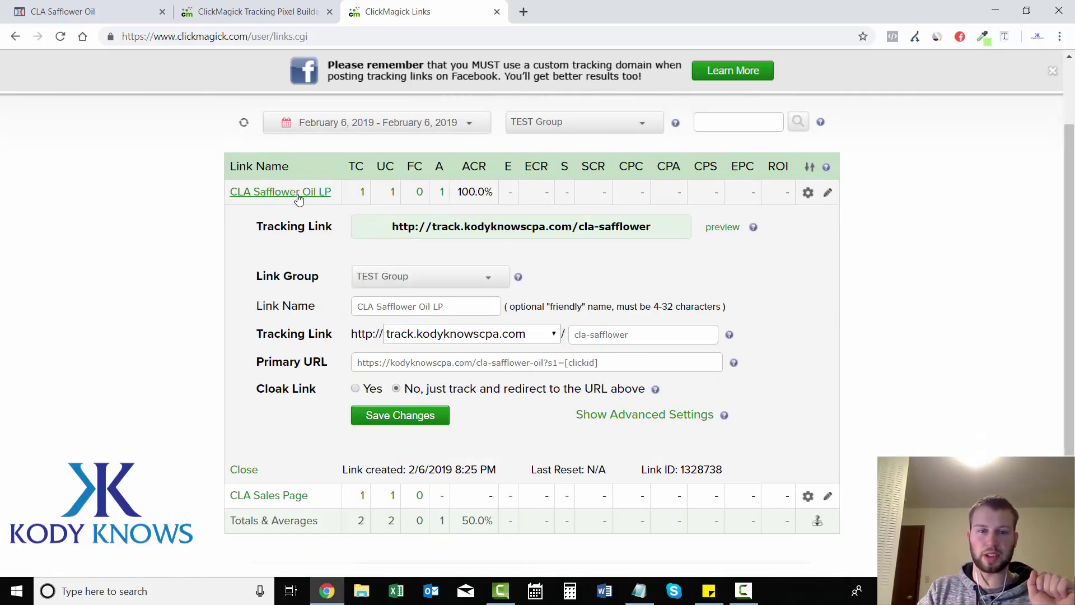
pyautogui.click(297, 192)
pyautogui.click(448, 291)
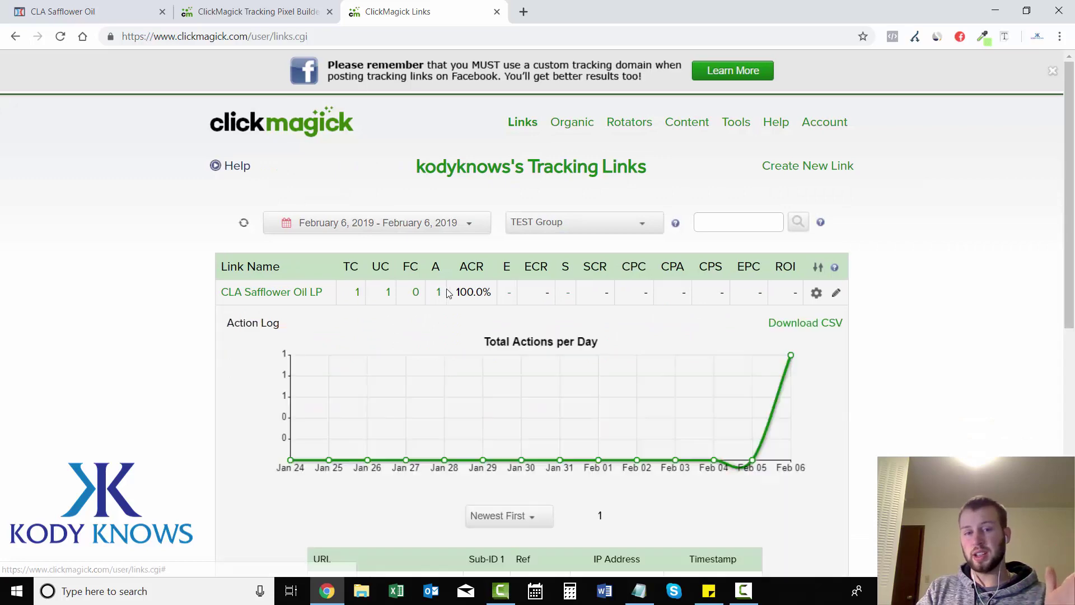
pyautogui.scroll(-1, 538, 336)
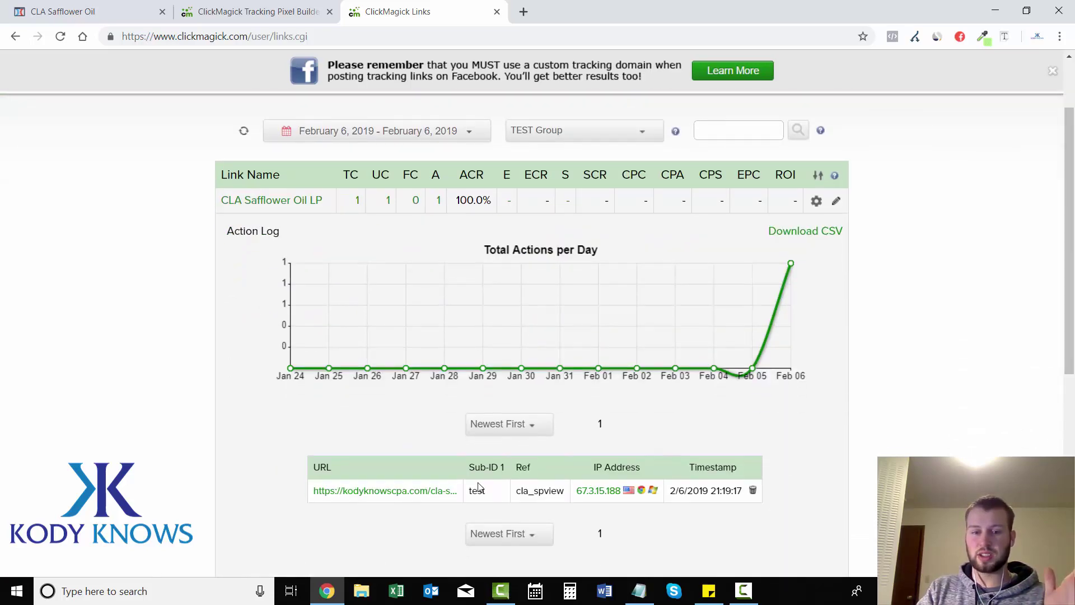
pyautogui.click(388, 200)
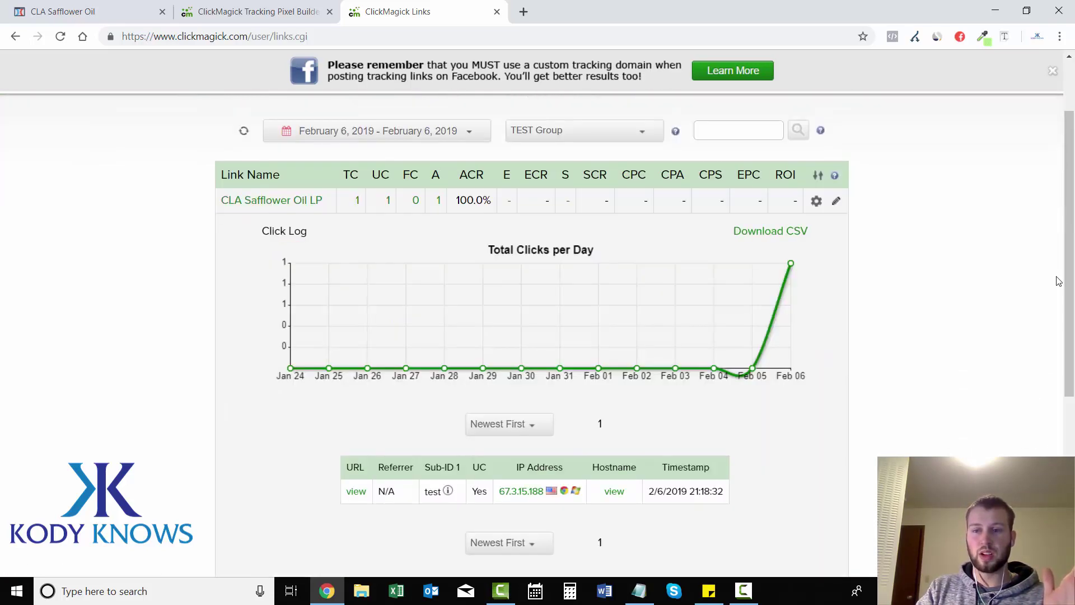
pyautogui.scroll(-1, 1037, 258)
pyautogui.moveTo(448, 423)
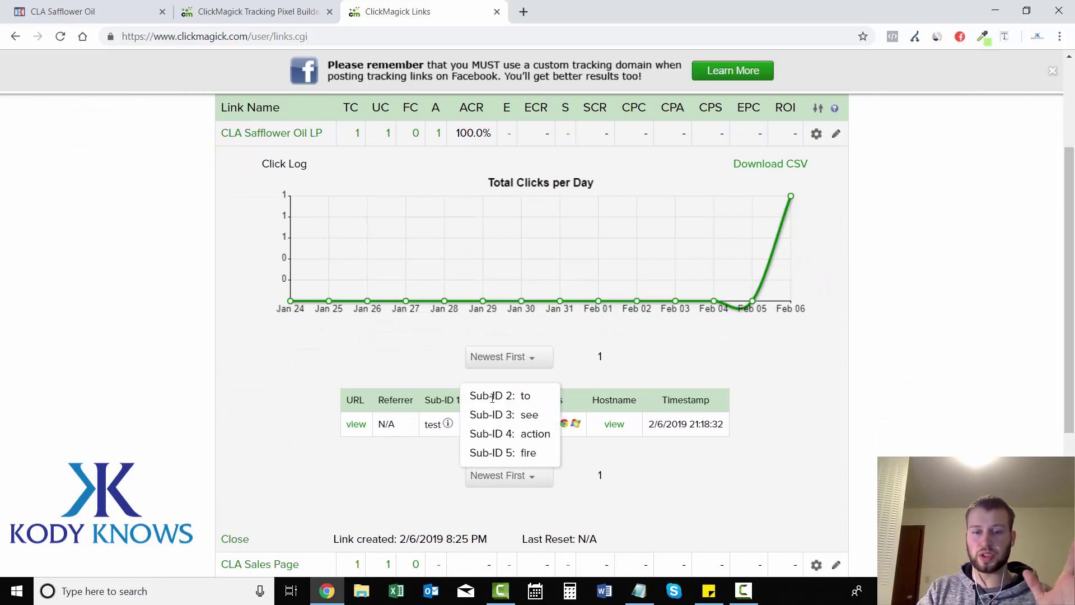
pyautogui.doubleClick(523, 396)
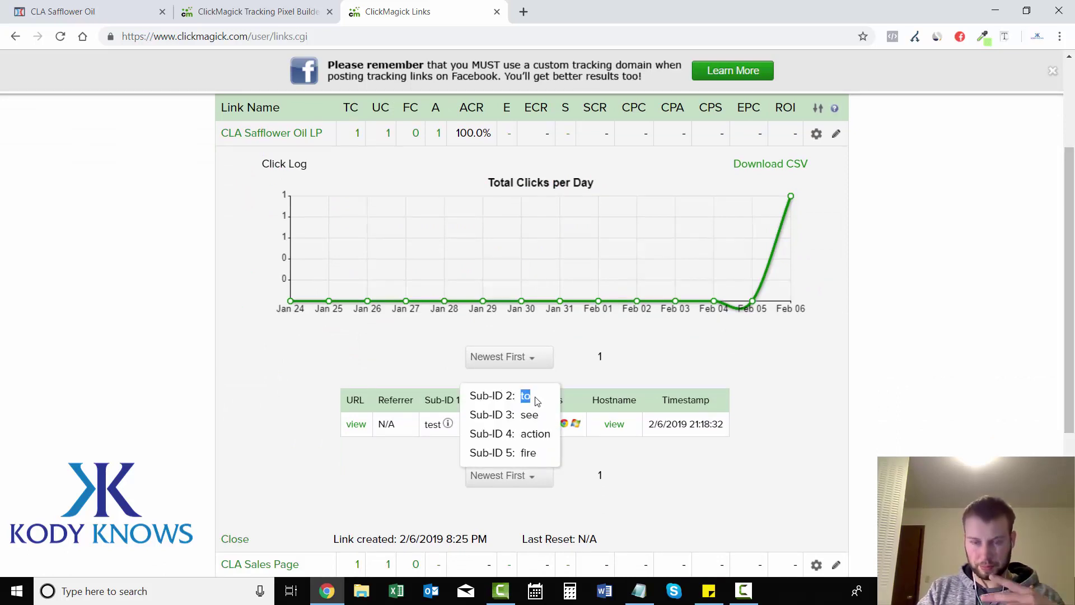
pyautogui.click(529, 398)
pyautogui.doubleClick(529, 415)
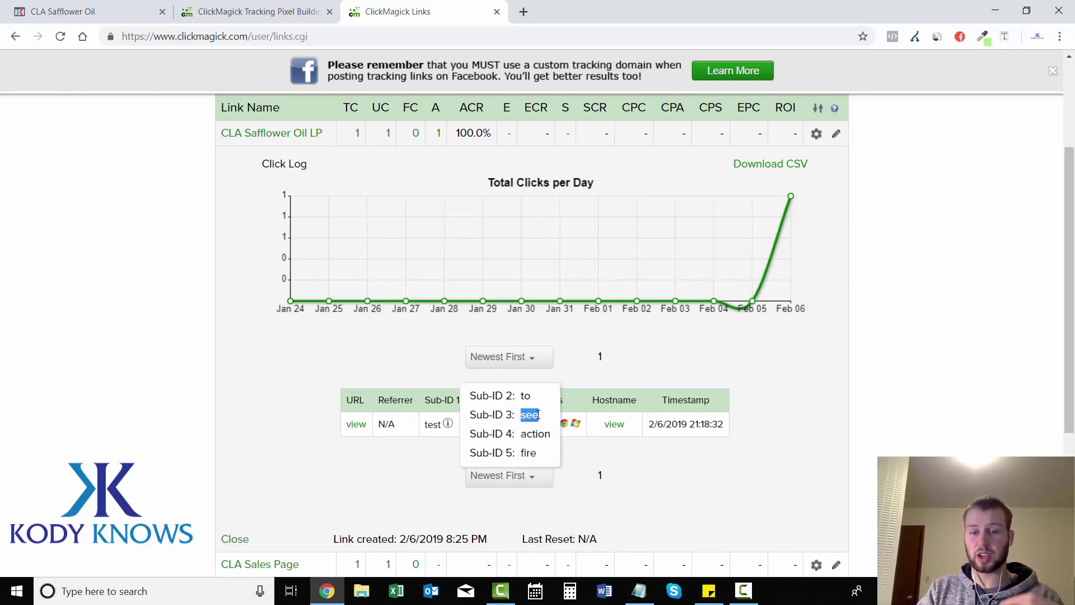
pyautogui.scroll(2, 264, 240)
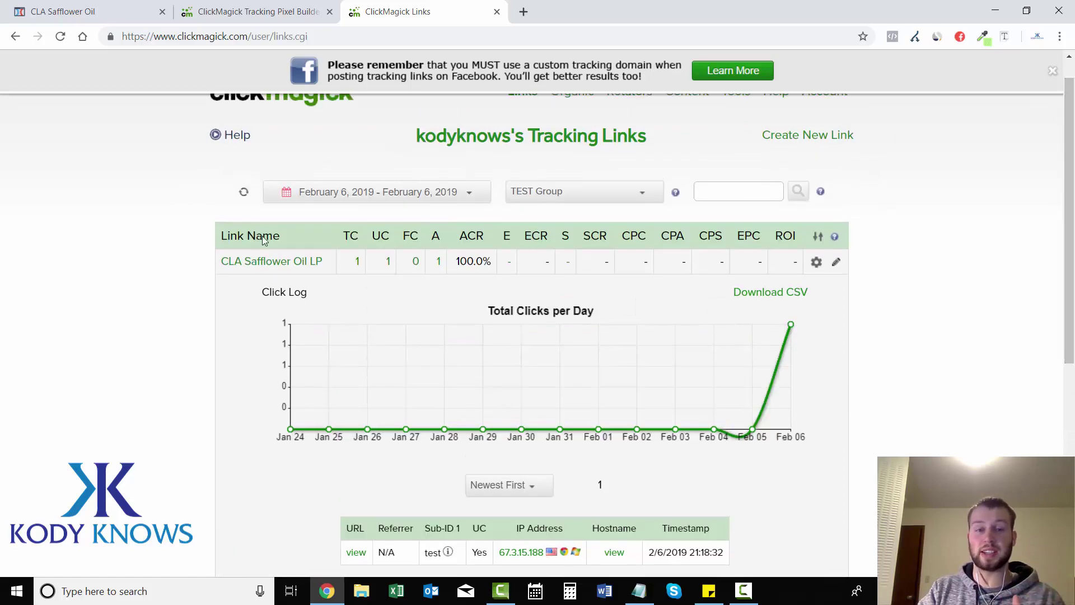
pyautogui.click(242, 261)
pyautogui.click(246, 262)
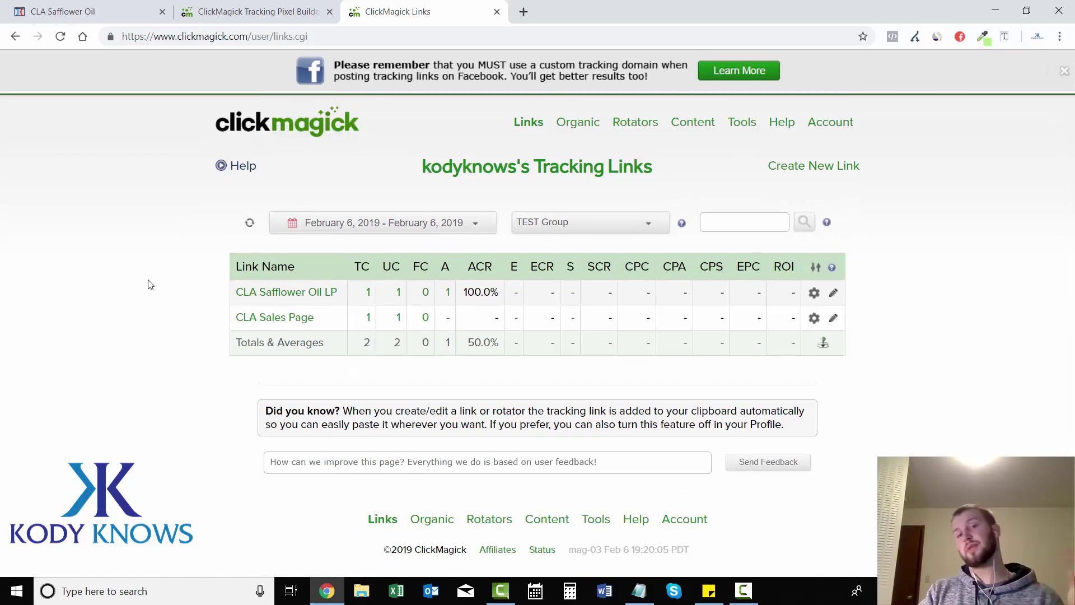